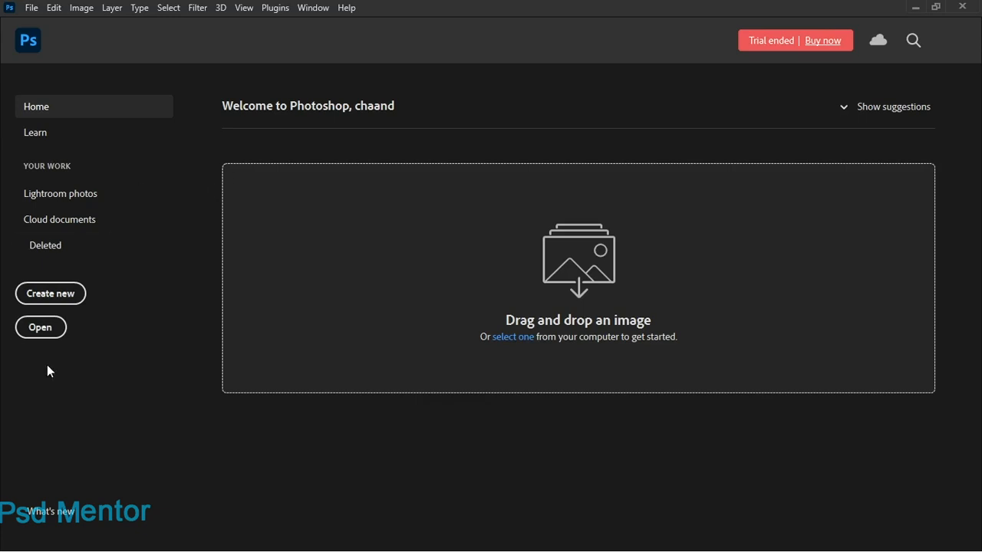
{"action": "left_click", "coordinate": [40, 329]}
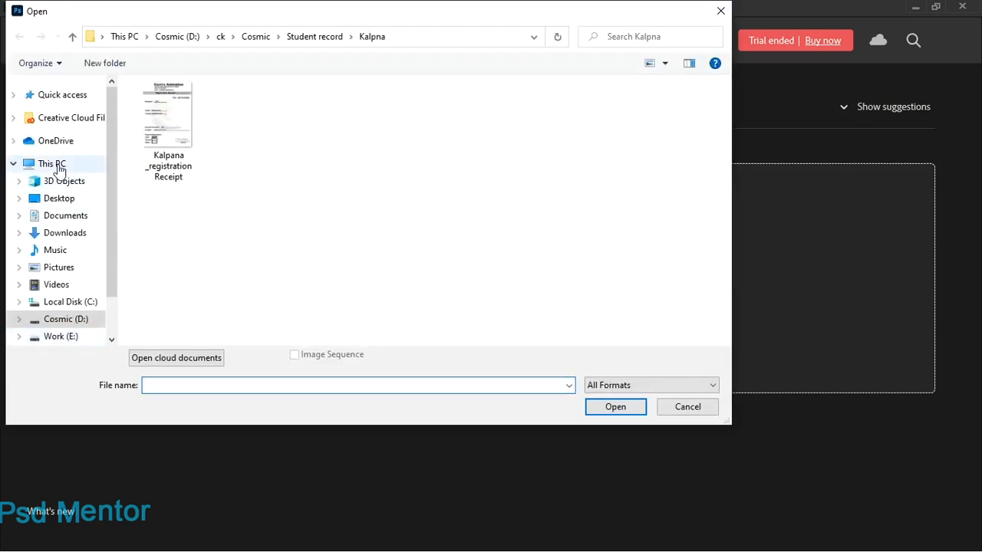
{"action": "left_click", "coordinate": [65, 201]}
{"action": "left_click", "coordinate": [360, 150]}
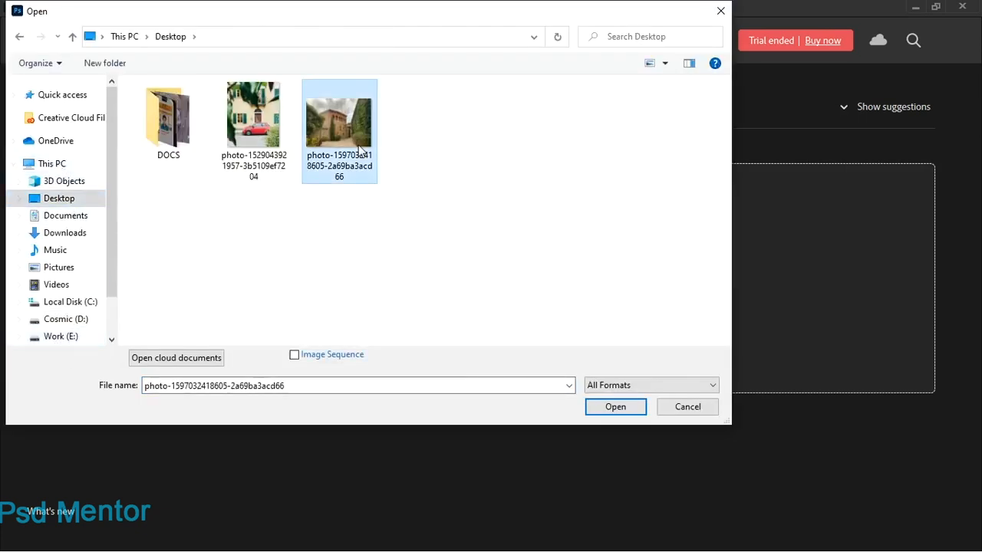
{"action": "left_click", "coordinate": [622, 409]}
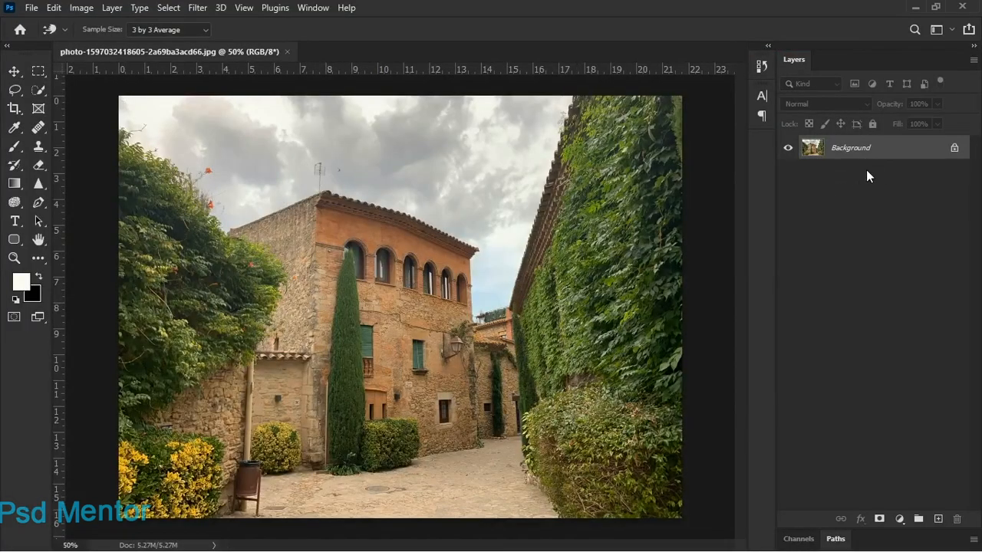
{"action": "left_click", "coordinate": [954, 149]}
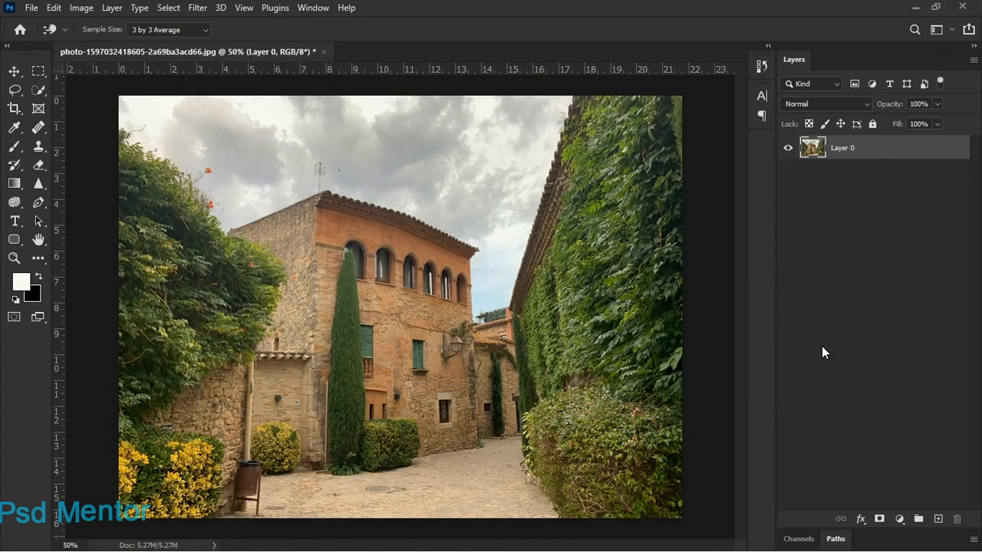
{"action": "left_click", "coordinate": [88, 9]}
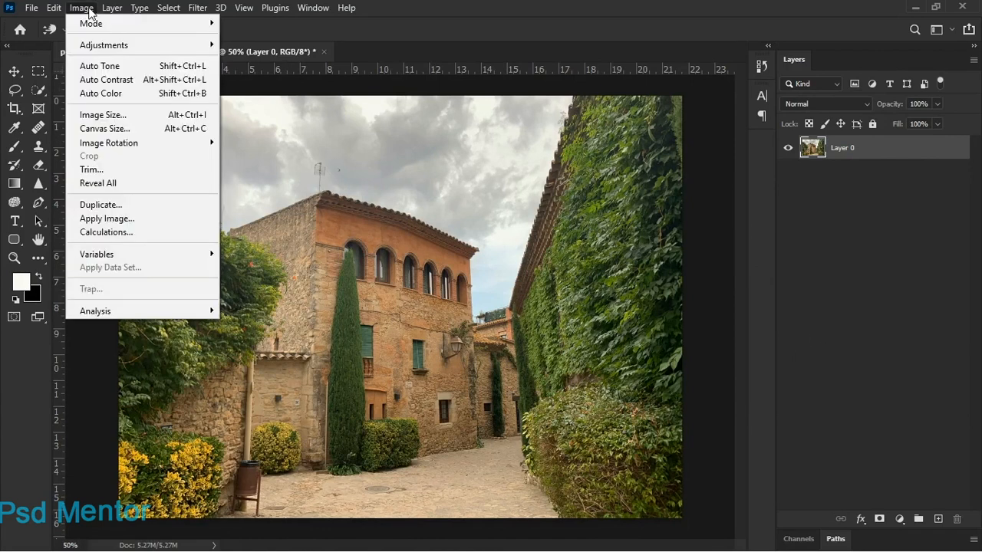
{"action": "mouse_move", "coordinate": [106, 47]}
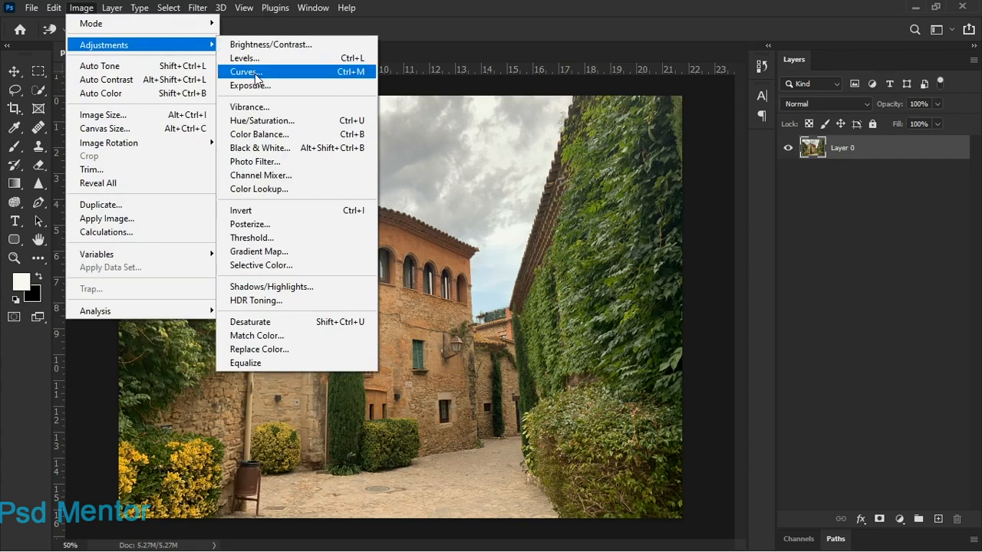
{"action": "left_click", "coordinate": [913, 295]}
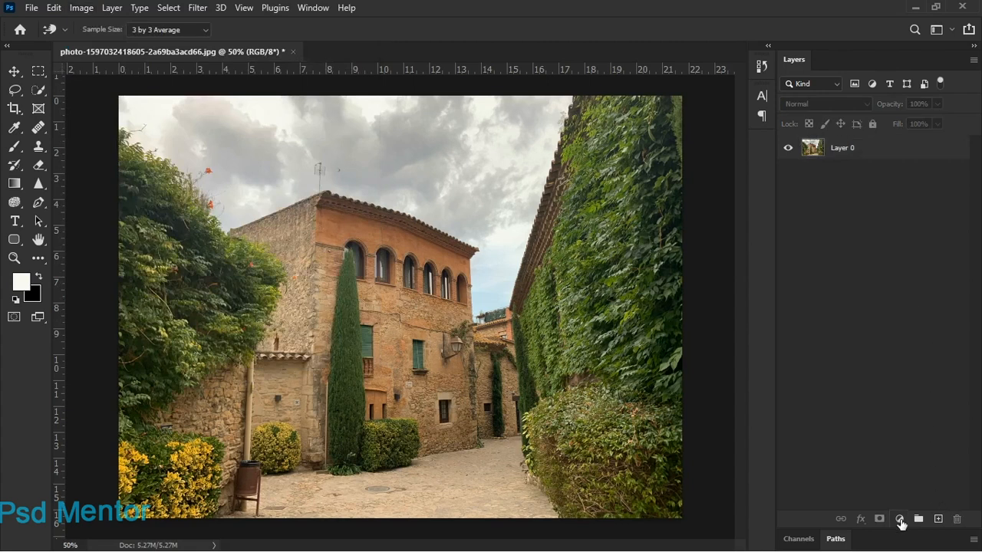
Step: Add a Curves adjustment layer above Layer 0 and move its settings clear of the building
{"action": "left_click", "coordinate": [901, 520]}
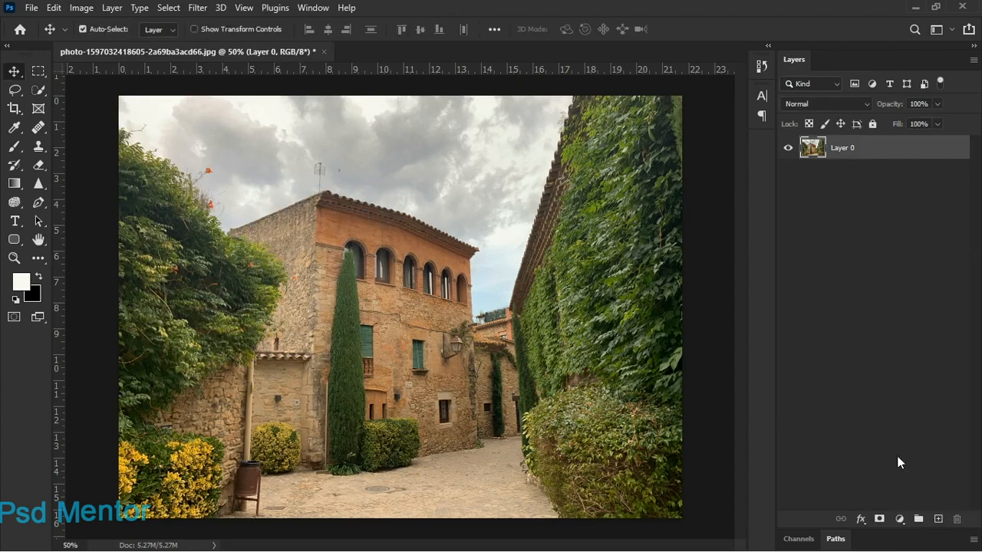
{"action": "left_click", "coordinate": [901, 520]}
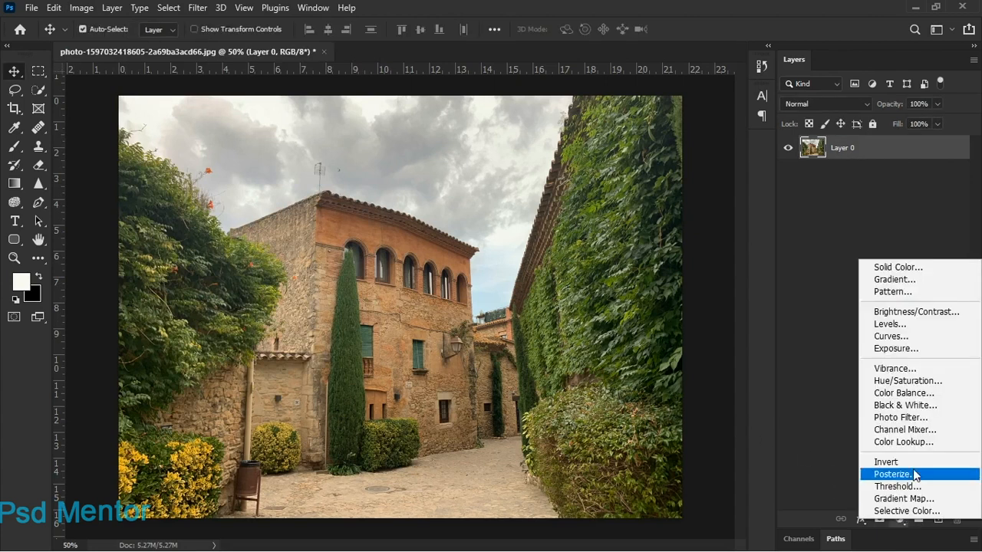
{"action": "left_click", "coordinate": [874, 334]}
{"action": "left_click_drag", "start_coordinate": [636, 148], "coordinate": [620, 135]}
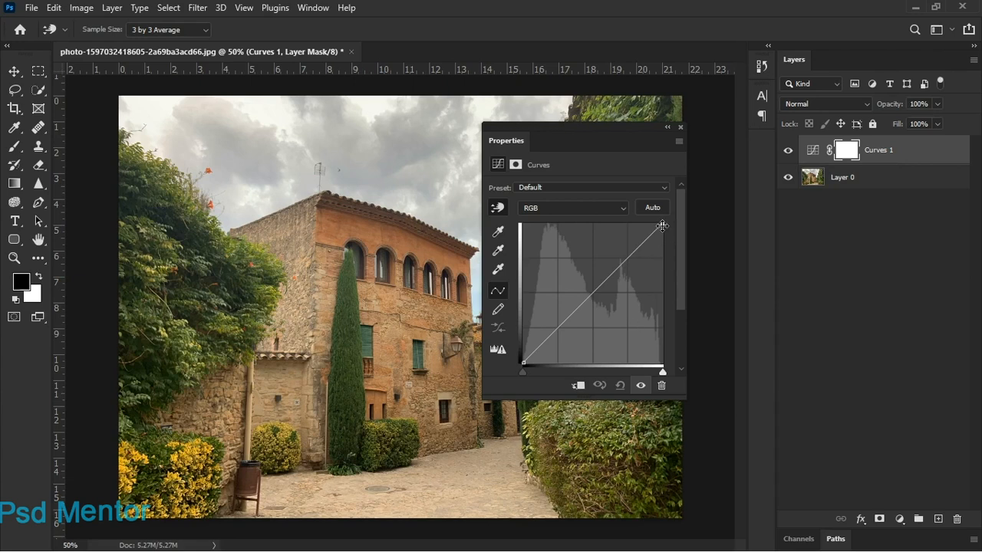
Step: Try brightening the photo by shifting the RGB curve's white point inward by different amounts, and reset the curve
{"action": "left_click_drag", "start_coordinate": [663, 224], "coordinate": [640, 224]}
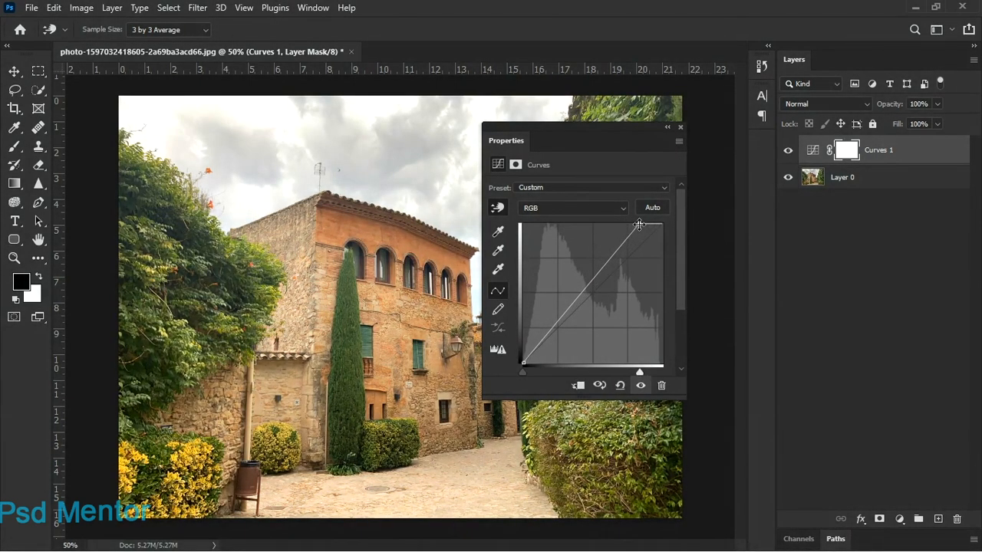
{"action": "left_click", "coordinate": [612, 258]}
{"action": "left_click_drag", "start_coordinate": [641, 225], "coordinate": [618, 224]}
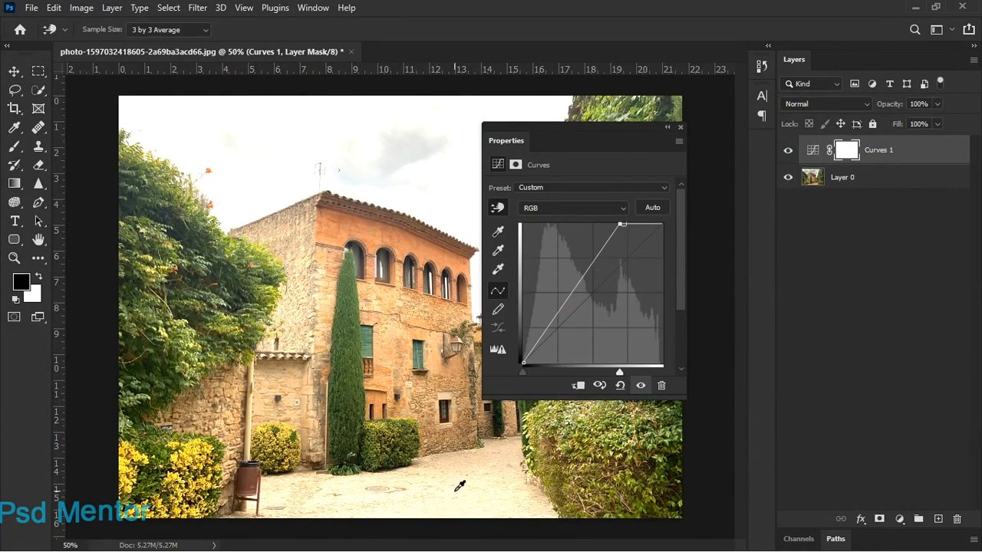
{"action": "mouse_move", "coordinate": [623, 225]}
{"action": "left_mouse_down"}
{"action": "mouse_move", "coordinate": [570, 224]}
{"action": "mouse_move", "coordinate": [646, 223]}
{"action": "left_mouse_up"}
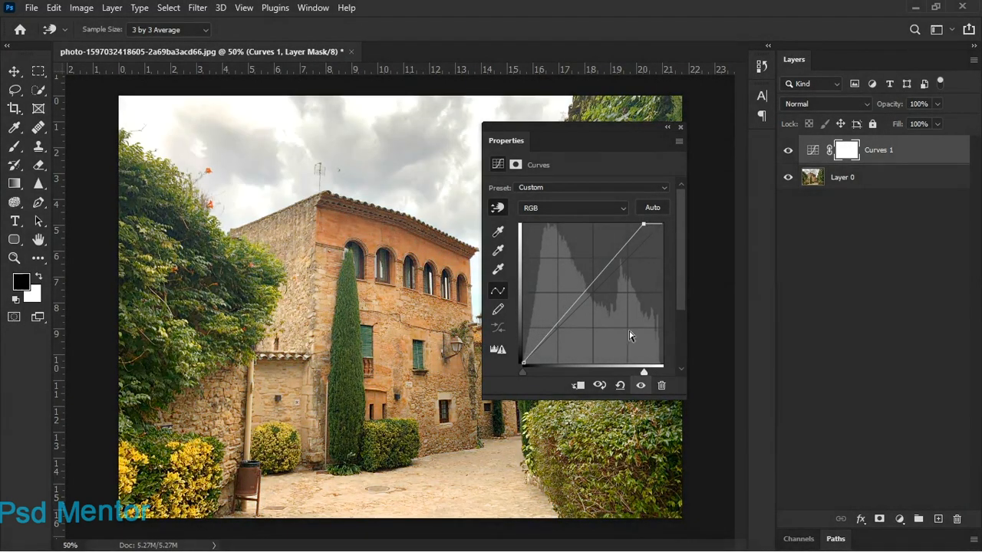
{"action": "left_click", "coordinate": [620, 385]}
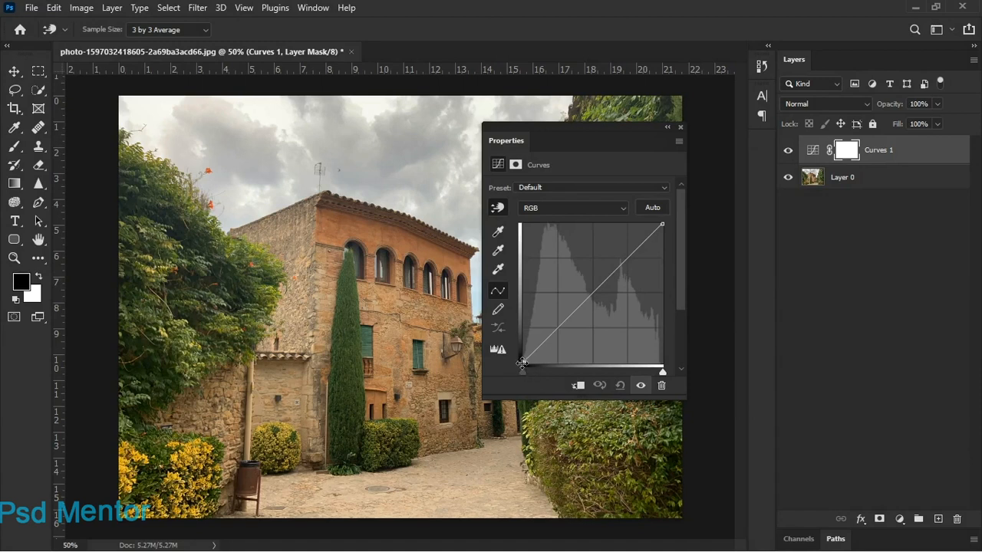
Step: Try fading the shadows by raising the RGB curve's black point, and return the point to the bottom corner
{"action": "mouse_move", "coordinate": [522, 363]}
{"action": "left_mouse_down"}
{"action": "mouse_move", "coordinate": [620, 362]}
{"action": "mouse_move", "coordinate": [523, 359]}
{"action": "left_mouse_up"}
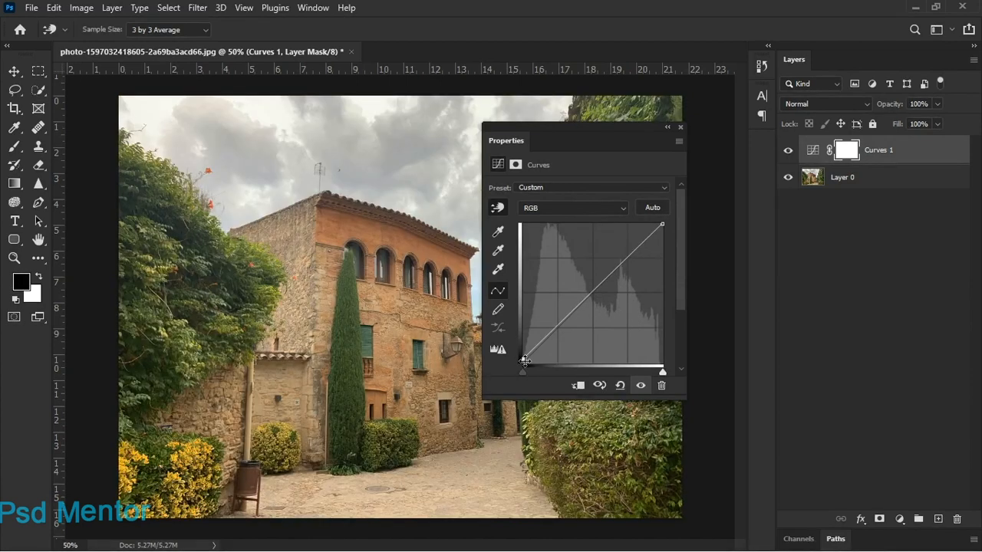
{"action": "left_click_drag", "start_coordinate": [524, 360], "coordinate": [523, 343]}
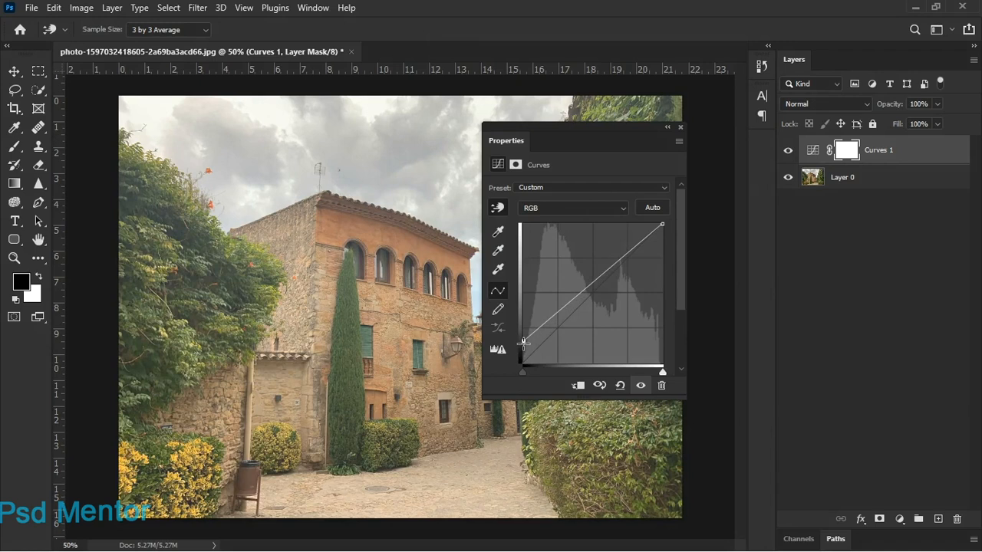
{"action": "left_click_drag", "start_coordinate": [522, 343], "coordinate": [522, 366]}
Step: Shape the RGB curve into an S by raising a point in the highlights and lowering one in the shadows
{"action": "left_click_drag", "start_coordinate": [559, 140], "coordinate": [590, 142]}
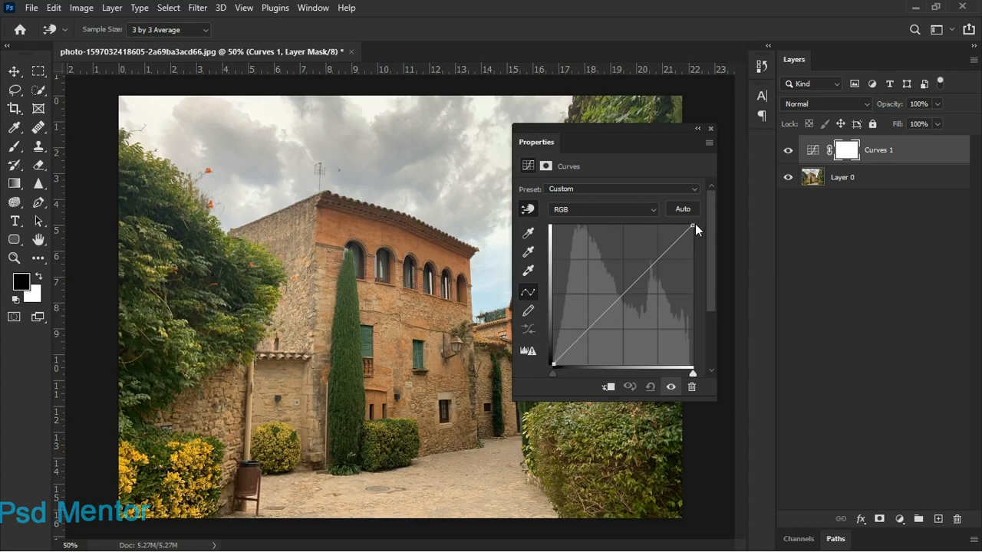
{"action": "left_click_drag", "start_coordinate": [658, 258], "coordinate": [655, 248]}
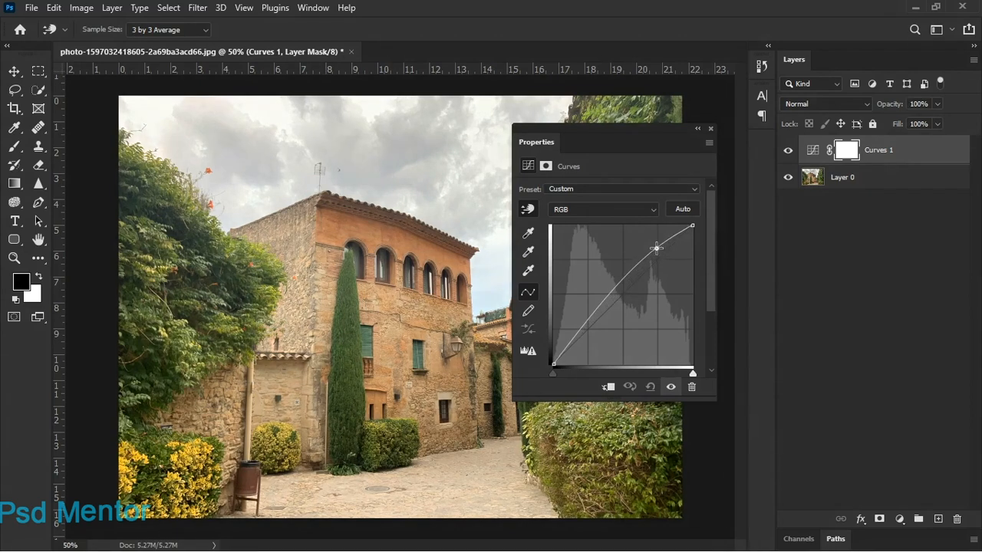
{"action": "left_click", "coordinate": [585, 325]}
{"action": "left_click_drag", "start_coordinate": [585, 325], "coordinate": [591, 335]}
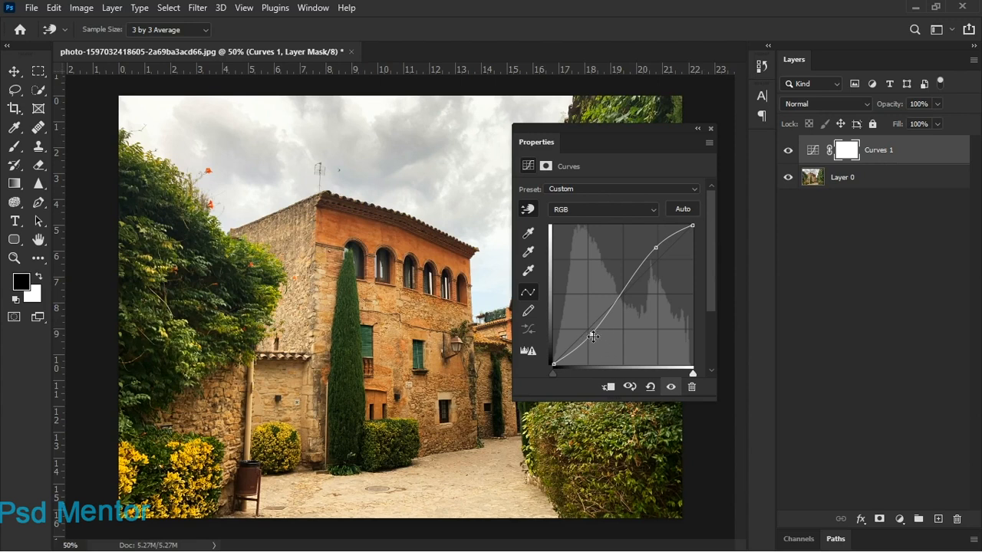
{"action": "left_click_drag", "start_coordinate": [591, 333], "coordinate": [590, 337]}
Step: Hide and show the Curves 1 layer to compare the photo before and after the adjustment
{"action": "left_click", "coordinate": [864, 153]}
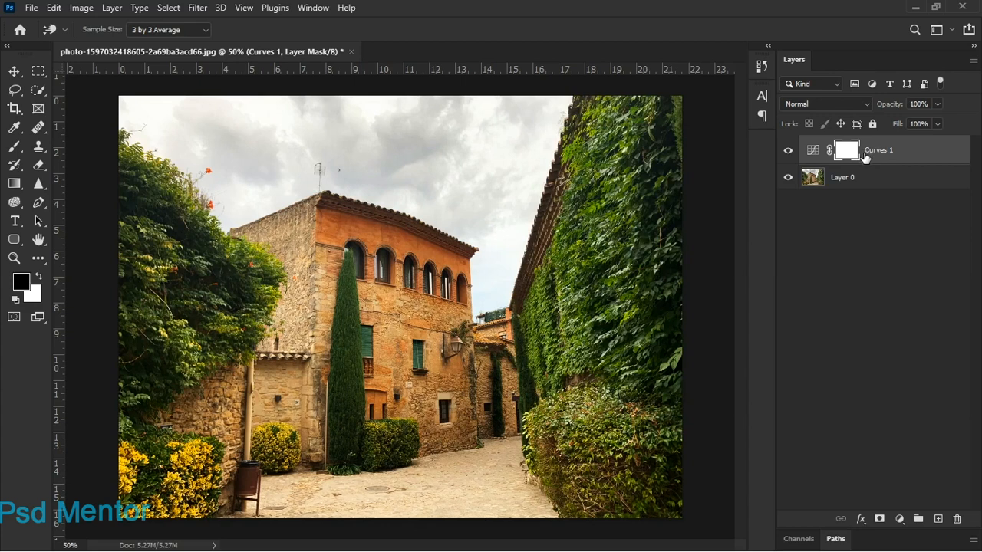
{"action": "left_click", "coordinate": [789, 152]}
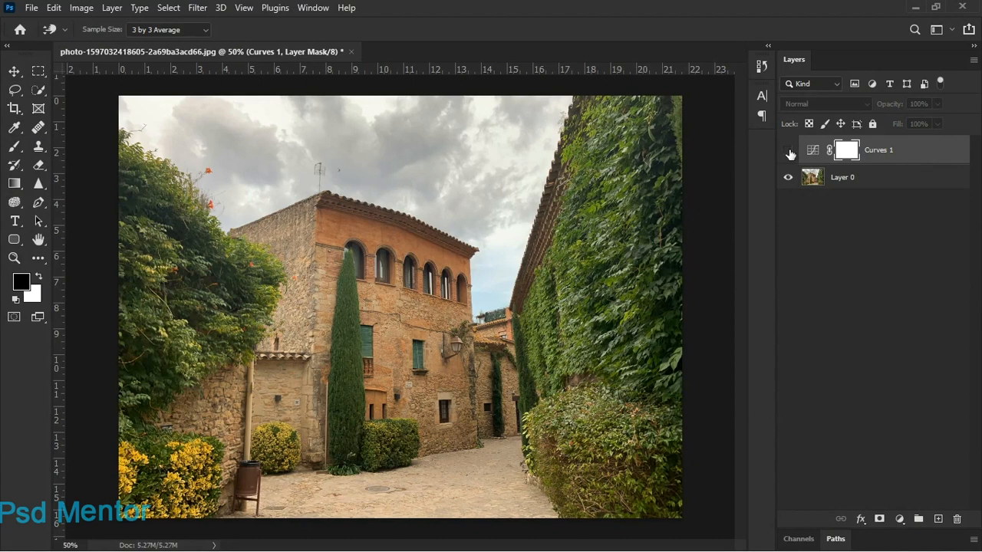
{"action": "left_click", "coordinate": [788, 152]}
Step: Save the S-shaped curve of Curves 1 as a Curves preset named "curve class"
{"action": "double_click", "coordinate": [813, 149]}
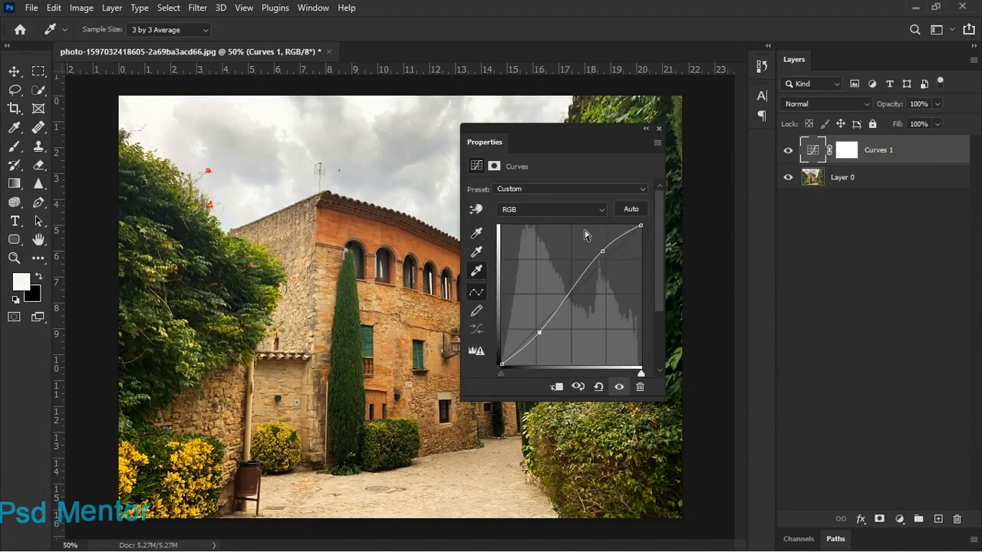
{"action": "left_click", "coordinate": [657, 143]}
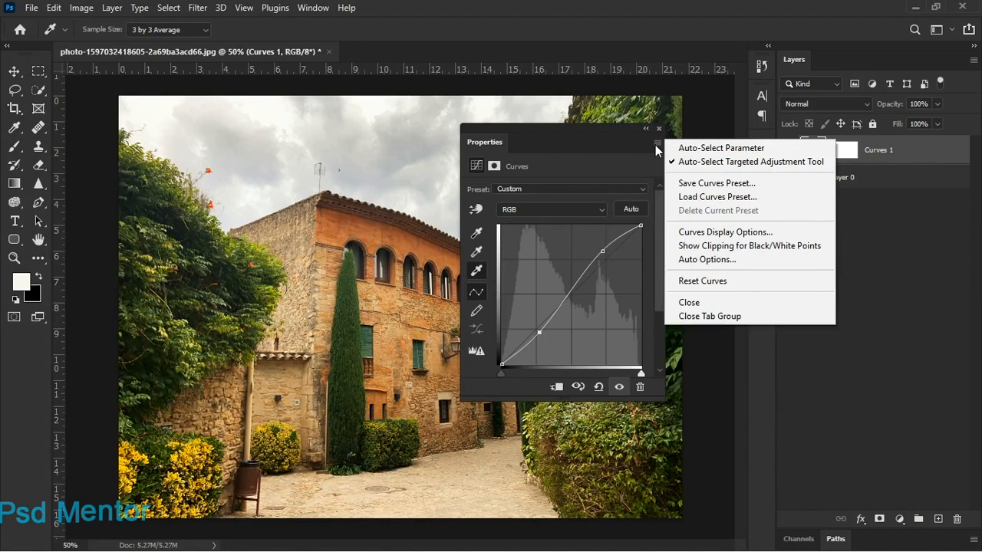
{"action": "left_click", "coordinate": [682, 183]}
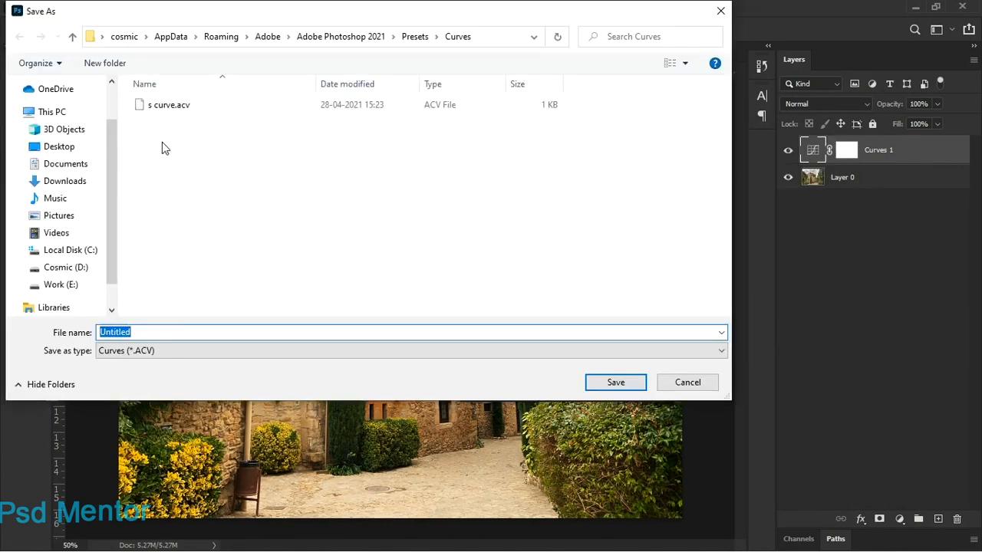
{"action": "left_click", "coordinate": [222, 109]}
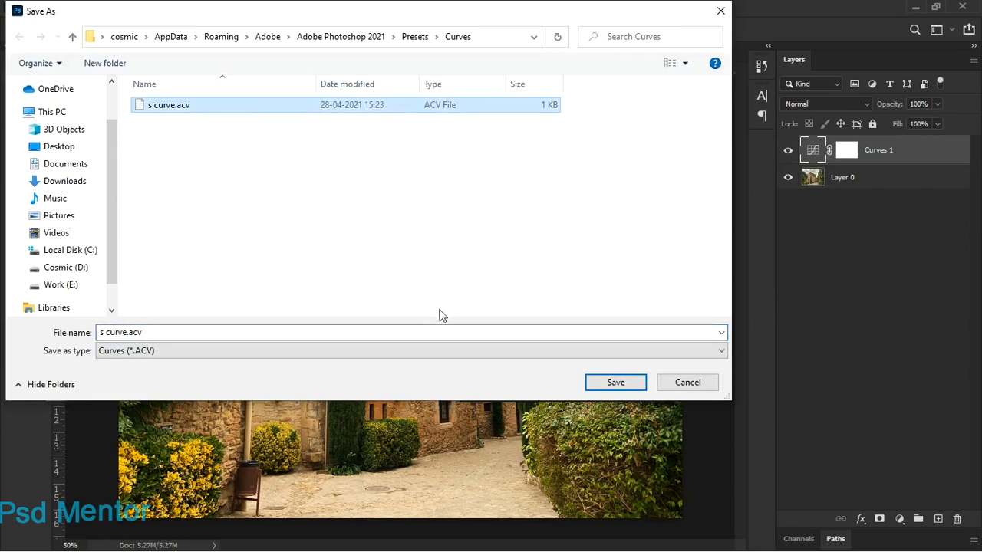
{"action": "left_click", "coordinate": [258, 330]}
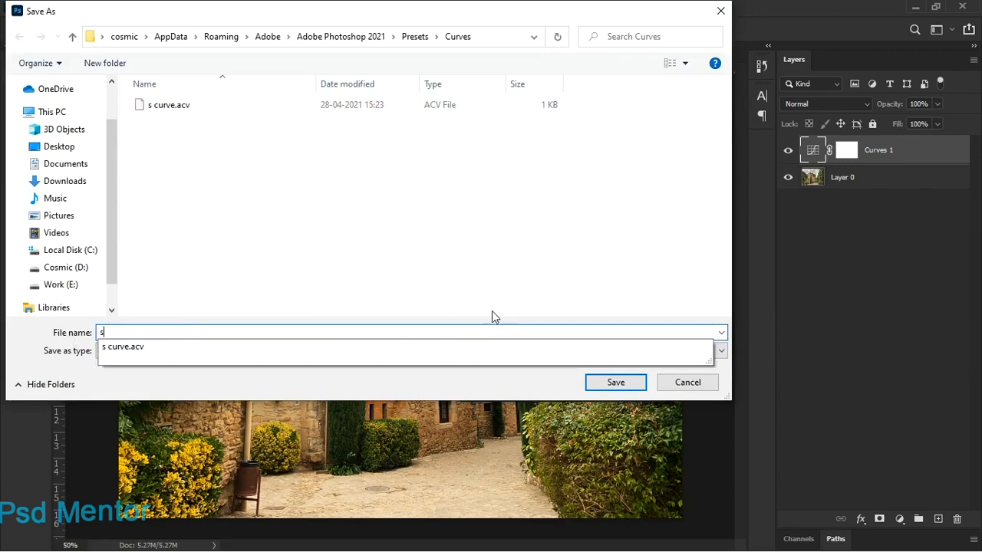
{"action": "key", "text": "BackSpace"}
{"action": "type", "text": "cruve class"}
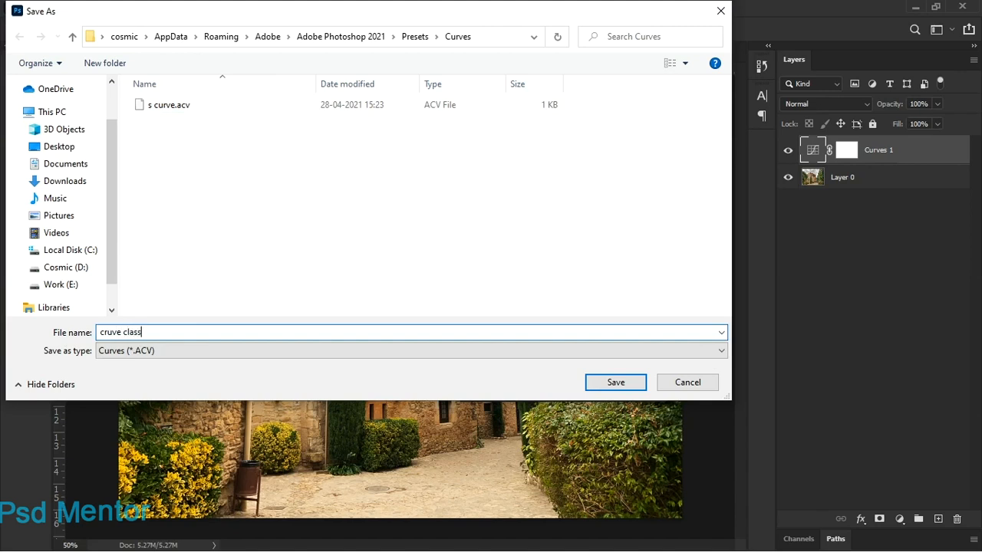
{"action": "left_click_drag", "start_coordinate": [155, 333], "coordinate": [2, 333]}
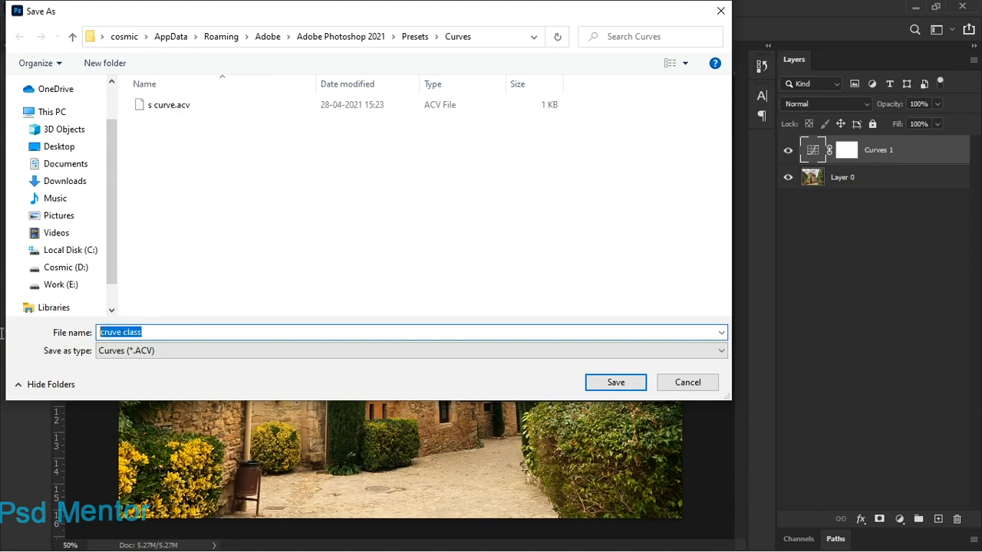
{"action": "type", "text": "curve"}
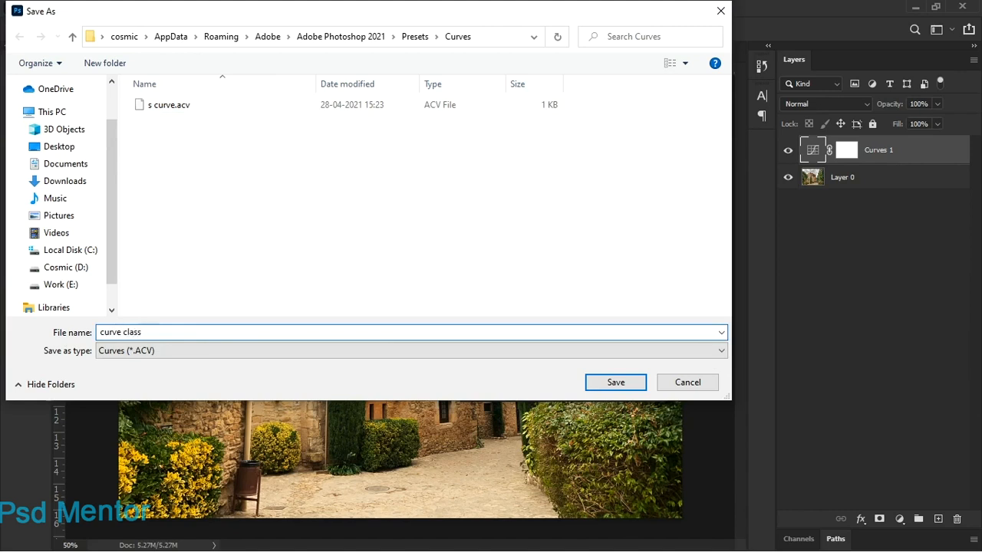
{"action": "left_click", "coordinate": [615, 384]}
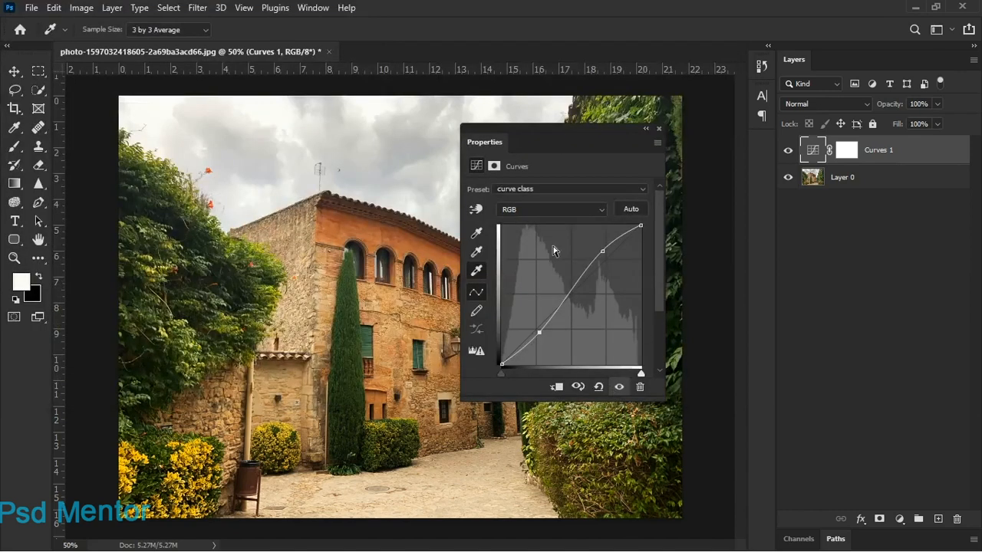
Step: Reset the curve to its default and apply the saved "curve class" preset
{"action": "left_click", "coordinate": [598, 389]}
{"action": "left_click", "coordinate": [545, 191]}
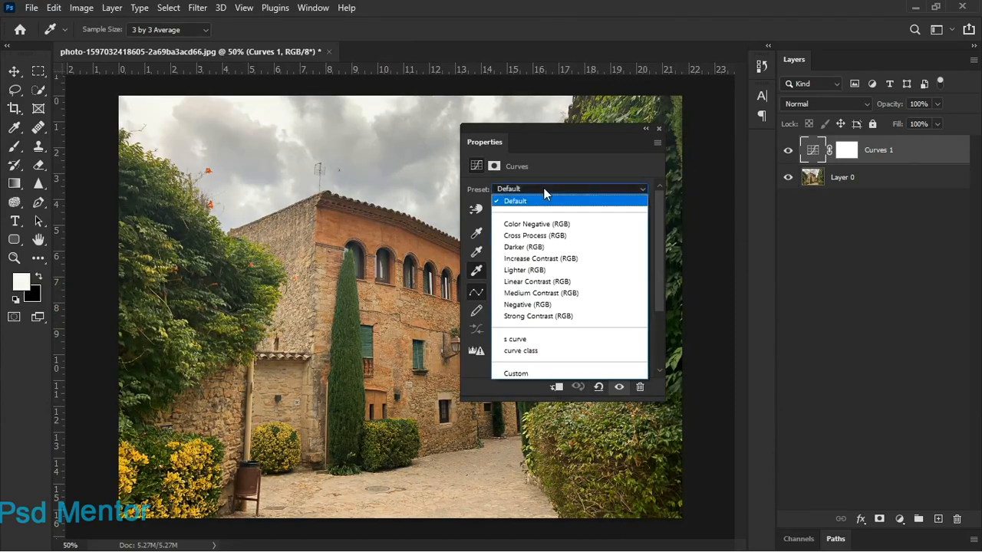
{"action": "left_click", "coordinate": [531, 351]}
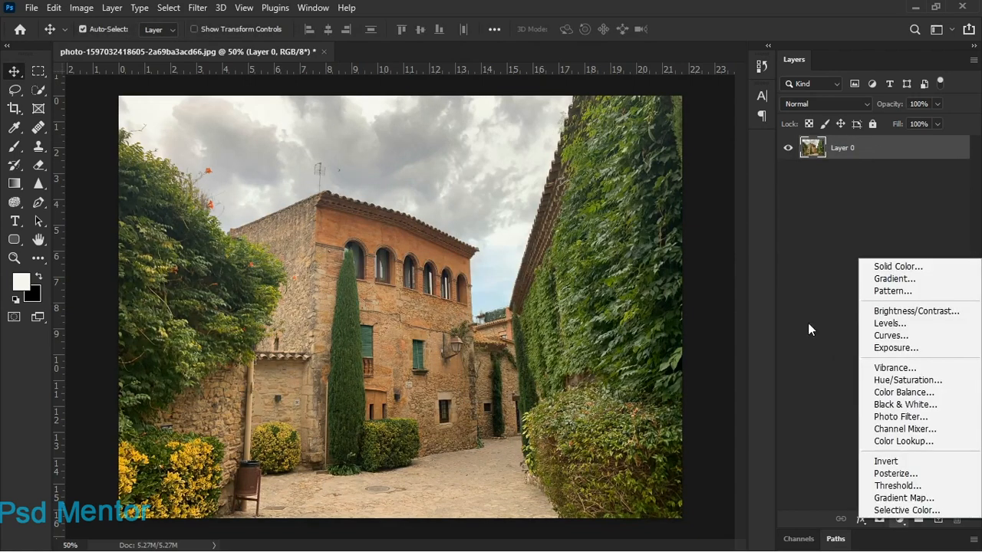
Step: Add a new Curves adjustment layer above Layer 0 and apply the Auto correction to it
{"action": "left_click", "coordinate": [888, 450]}
{"action": "left_click", "coordinate": [902, 520]}
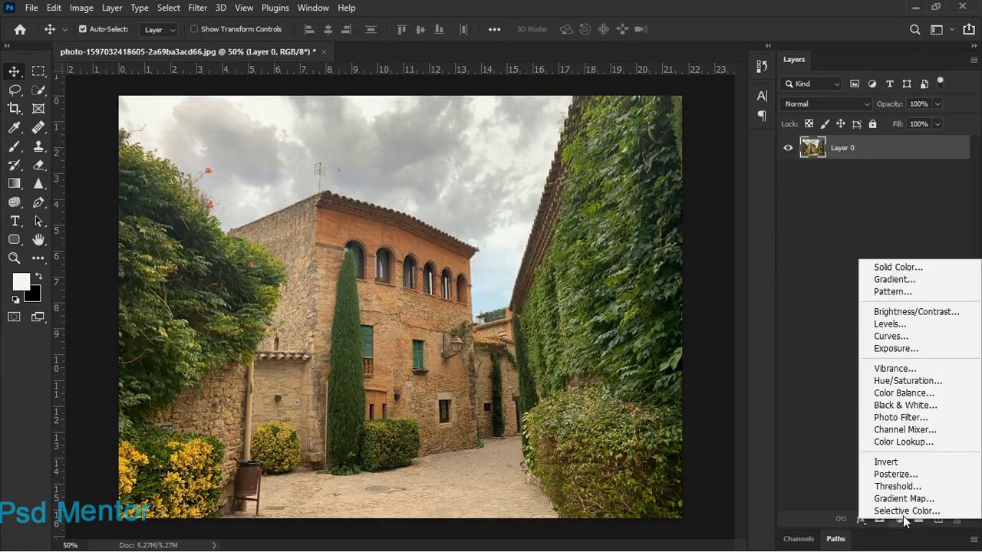
{"action": "left_click", "coordinate": [911, 339]}
{"action": "left_click_drag", "start_coordinate": [554, 150], "coordinate": [588, 156]}
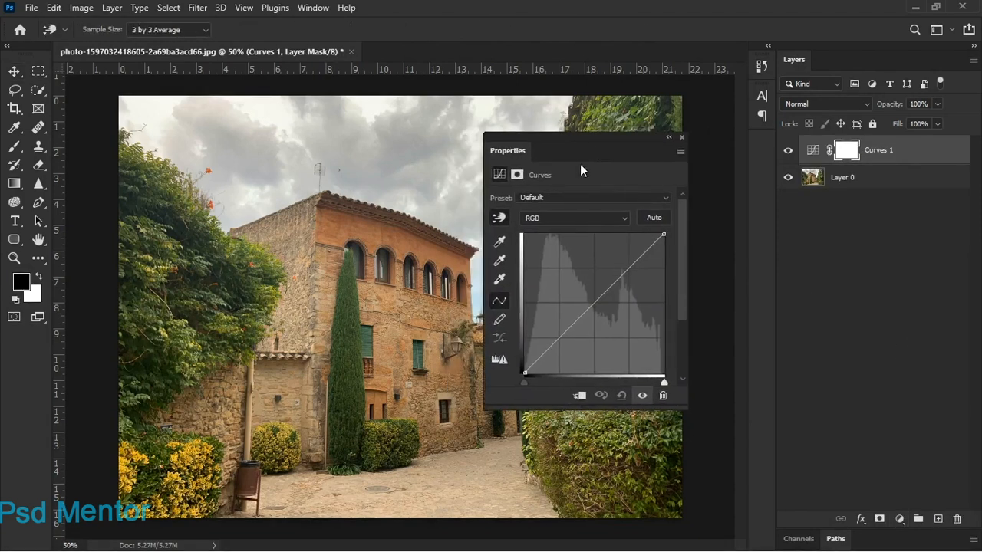
{"action": "left_click", "coordinate": [654, 218]}
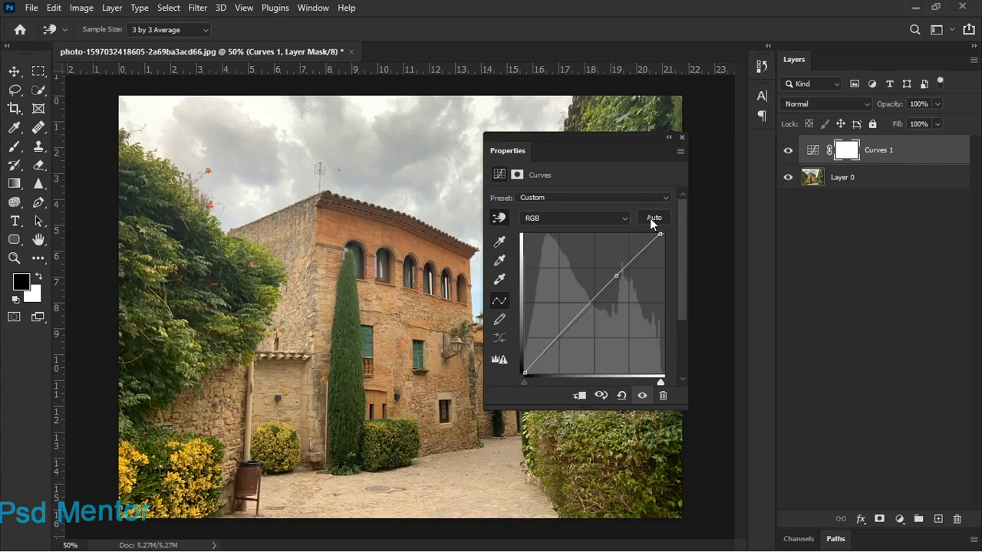
Step: Lower the midtone point of the composite RGB curve to darken the photo, and reset the curve to its default
{"action": "left_click", "coordinate": [590, 217]}
{"action": "left_click", "coordinate": [598, 227]}
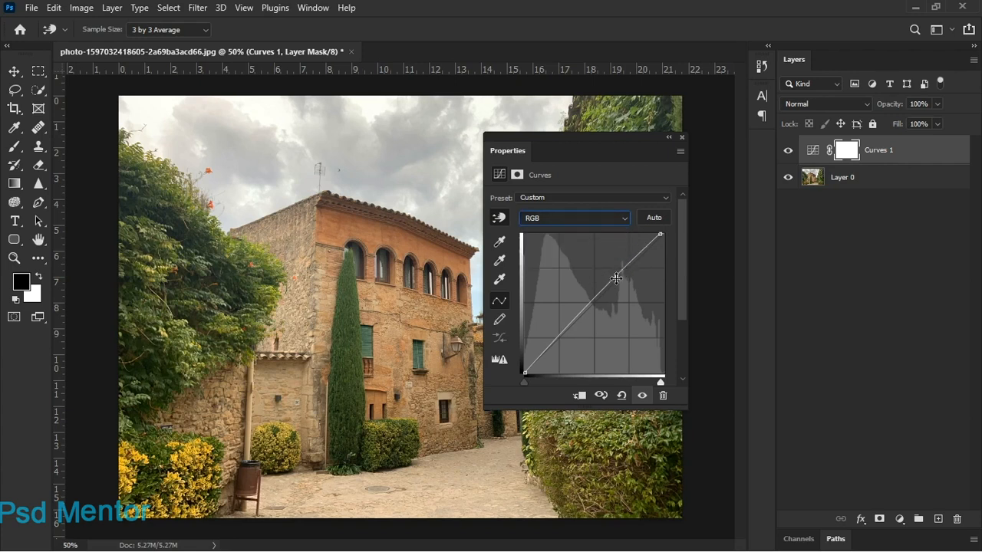
{"action": "left_click_drag", "start_coordinate": [617, 276], "coordinate": [612, 297]}
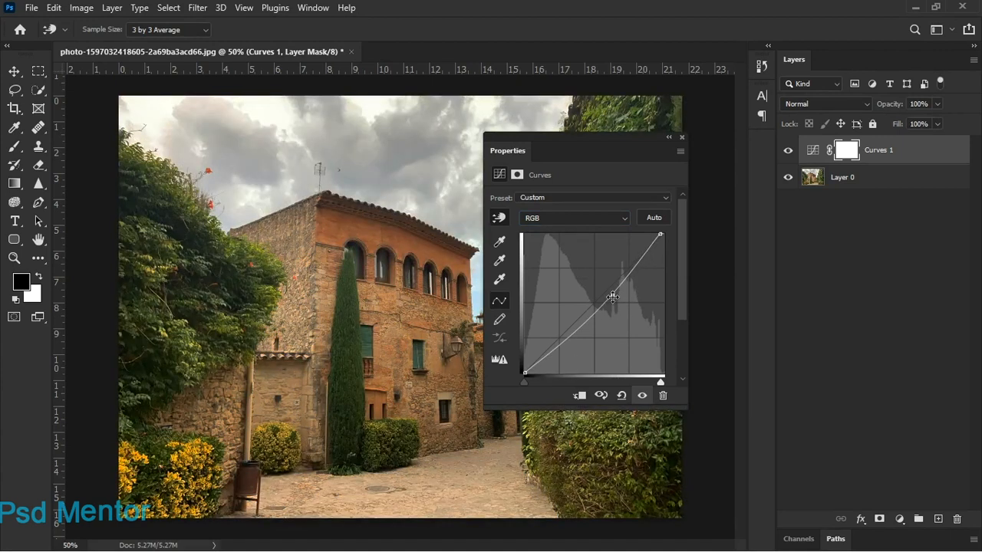
{"action": "left_click", "coordinate": [622, 397]}
Step: Lower the highlight end point of the Red channel curve to tint the photo cyan, and raise it back to the corner
{"action": "left_click", "coordinate": [587, 218]}
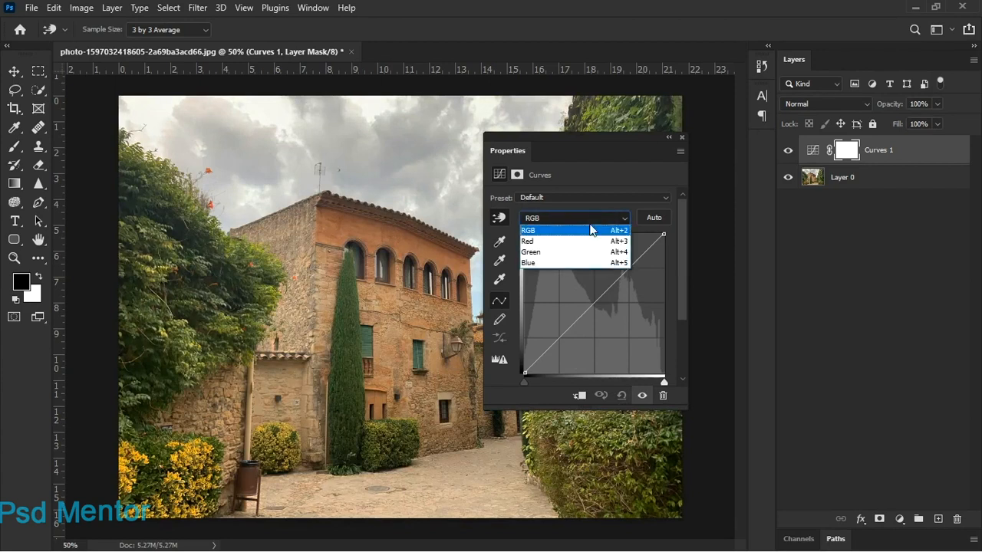
{"action": "left_click", "coordinate": [590, 242]}
{"action": "left_click_drag", "start_coordinate": [664, 235], "coordinate": [666, 267]}
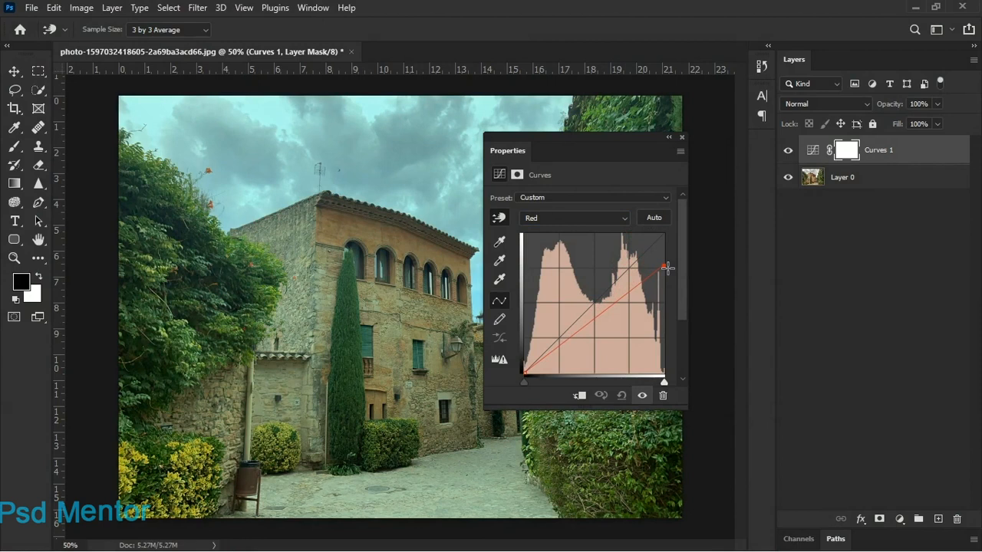
{"action": "left_click_drag", "start_coordinate": [665, 267], "coordinate": [664, 235]}
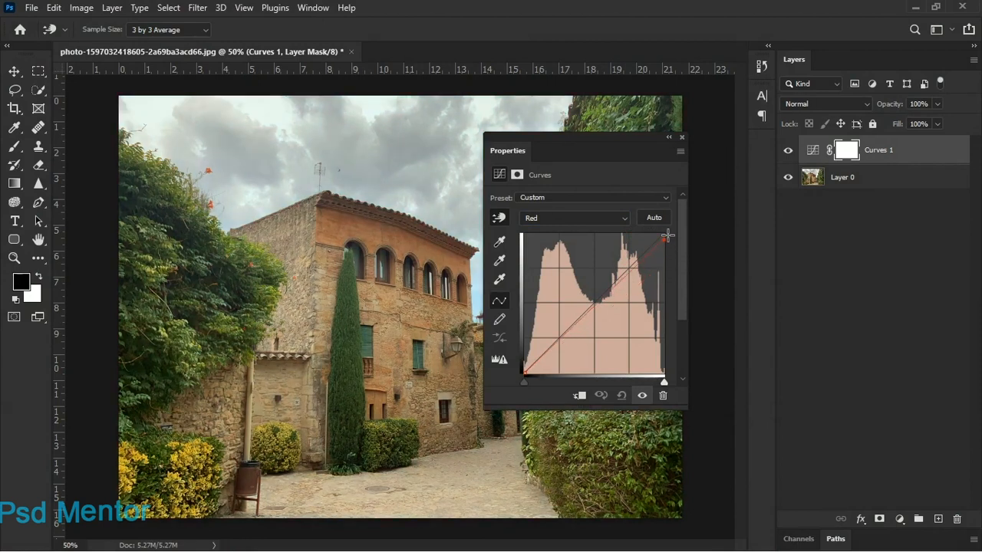
Step: Try out the highlight end point of the Green channel curve and return it to the corner
{"action": "left_click", "coordinate": [620, 221]}
{"action": "left_click", "coordinate": [606, 252]}
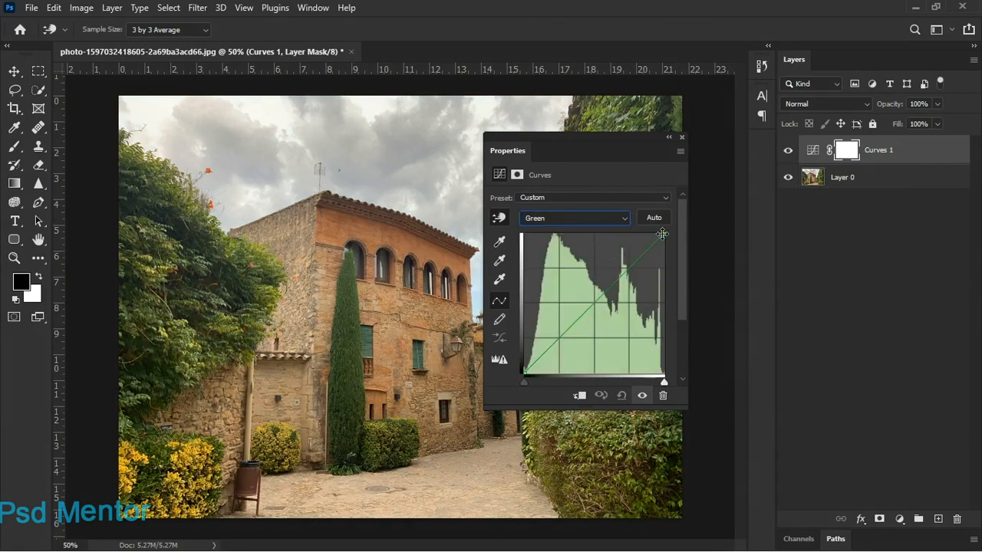
{"action": "mouse_move", "coordinate": [664, 235]}
{"action": "left_mouse_down"}
{"action": "mouse_move", "coordinate": [606, 231]}
{"action": "mouse_move", "coordinate": [664, 235]}
{"action": "left_mouse_up"}
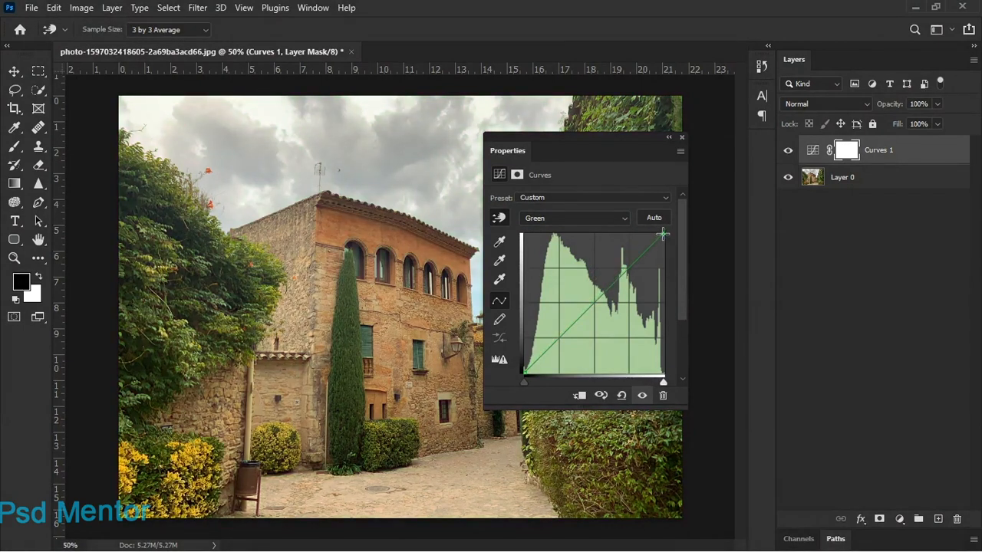
{"action": "mouse_move", "coordinate": [663, 234]}
{"action": "left_mouse_down"}
{"action": "mouse_move", "coordinate": [664, 276]}
{"action": "mouse_move", "coordinate": [663, 235]}
{"action": "left_mouse_up"}
Step: Try out the highlight end point of the Blue channel curve and return it to the corner
{"action": "left_click", "coordinate": [618, 219]}
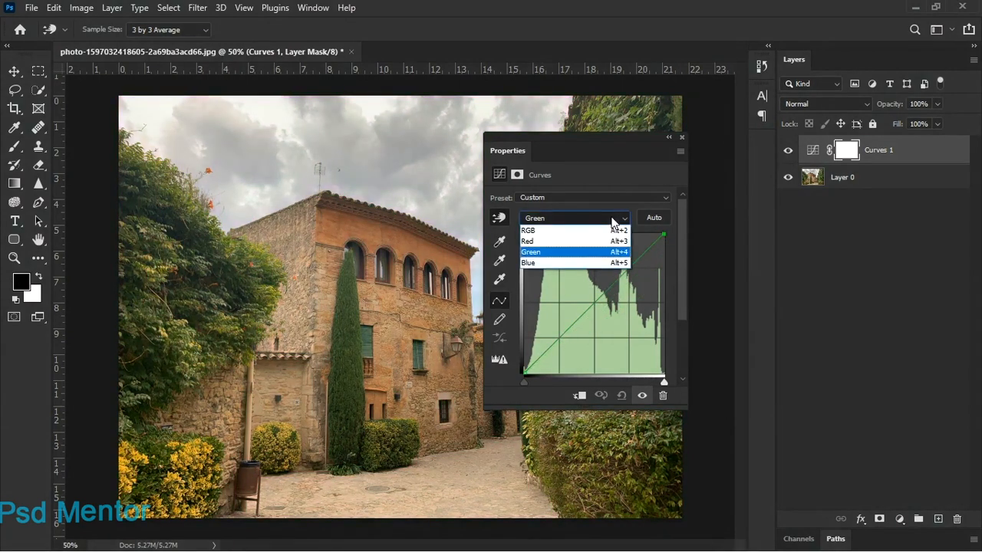
{"action": "left_click", "coordinate": [602, 263]}
{"action": "mouse_move", "coordinate": [661, 235]}
{"action": "left_mouse_down"}
{"action": "mouse_move", "coordinate": [609, 235]}
{"action": "mouse_move", "coordinate": [664, 233]}
{"action": "left_mouse_up"}
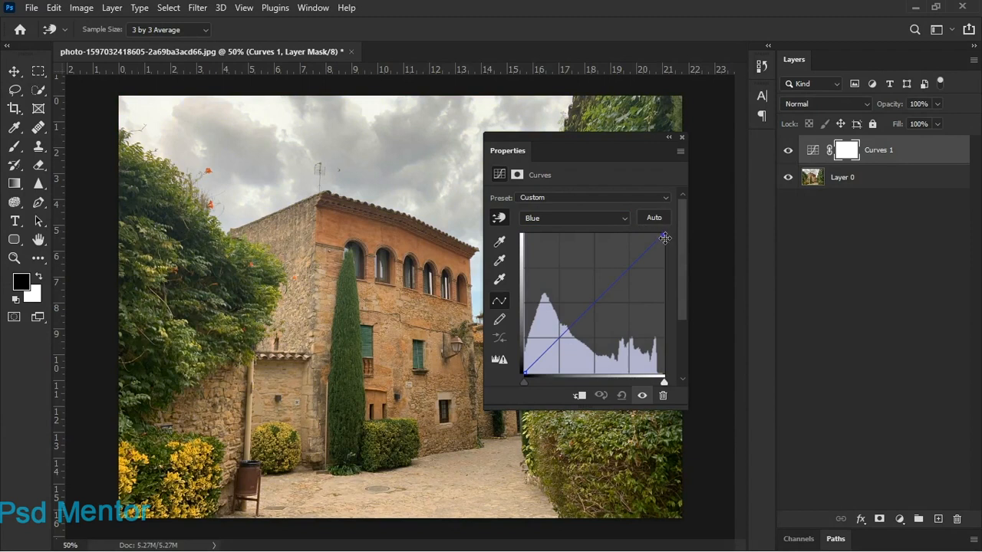
{"action": "mouse_move", "coordinate": [663, 234]}
{"action": "left_mouse_down"}
{"action": "mouse_move", "coordinate": [657, 284]}
{"action": "mouse_move", "coordinate": [663, 234]}
{"action": "left_mouse_up"}
Step: Return the Curves adjustment to the composite RGB channel and reposition its floating properties over the photo
{"action": "left_click", "coordinate": [626, 218]}
{"action": "left_click", "coordinate": [611, 229]}
{"action": "mouse_move", "coordinate": [596, 149]}
{"action": "left_mouse_down"}
{"action": "mouse_move", "coordinate": [558, 153]}
{"action": "mouse_move", "coordinate": [599, 141]}
{"action": "left_mouse_up"}
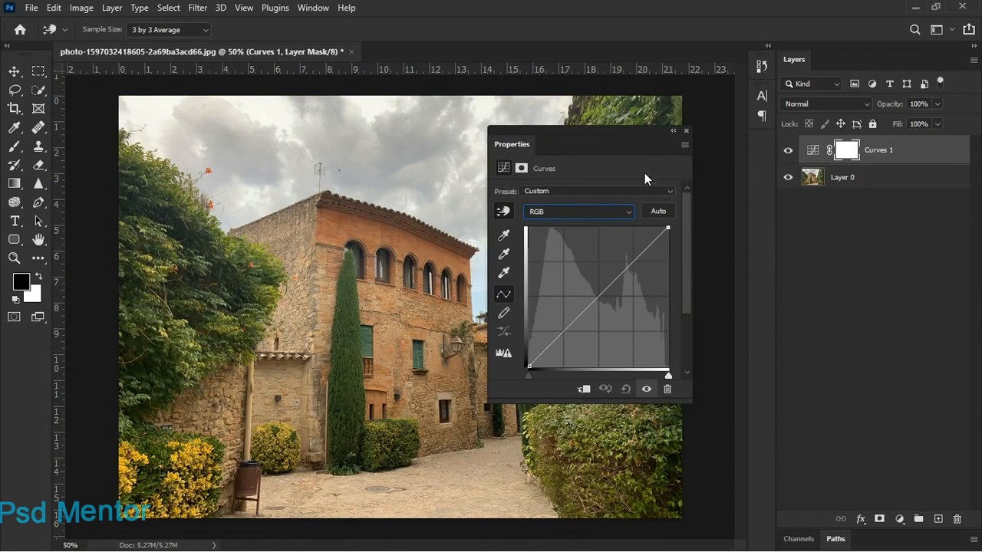
{"action": "left_click_drag", "start_coordinate": [632, 147], "coordinate": [650, 166]}
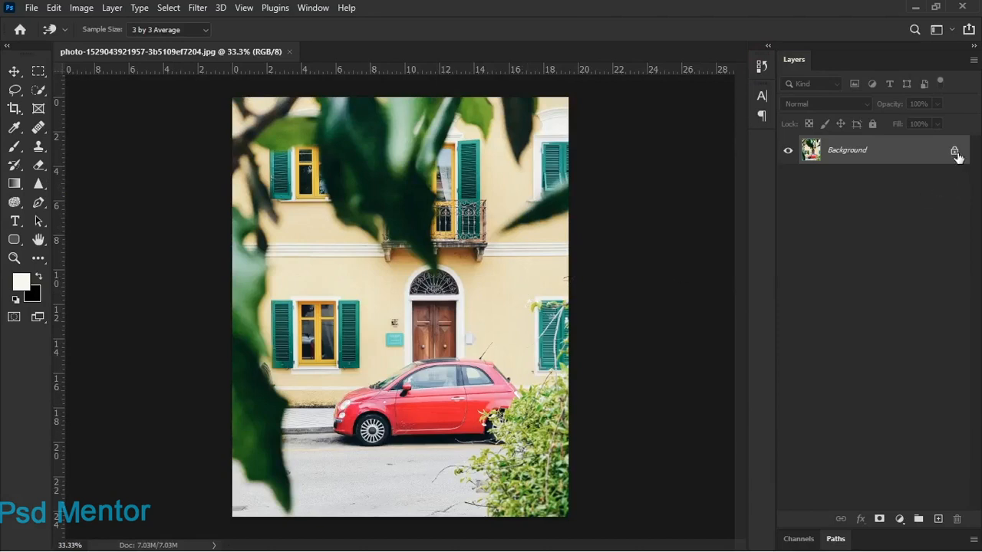
Step: Unlock the Background layer of the red car photo and add a Curves adjustment layer above it
{"action": "left_click", "coordinate": [959, 151]}
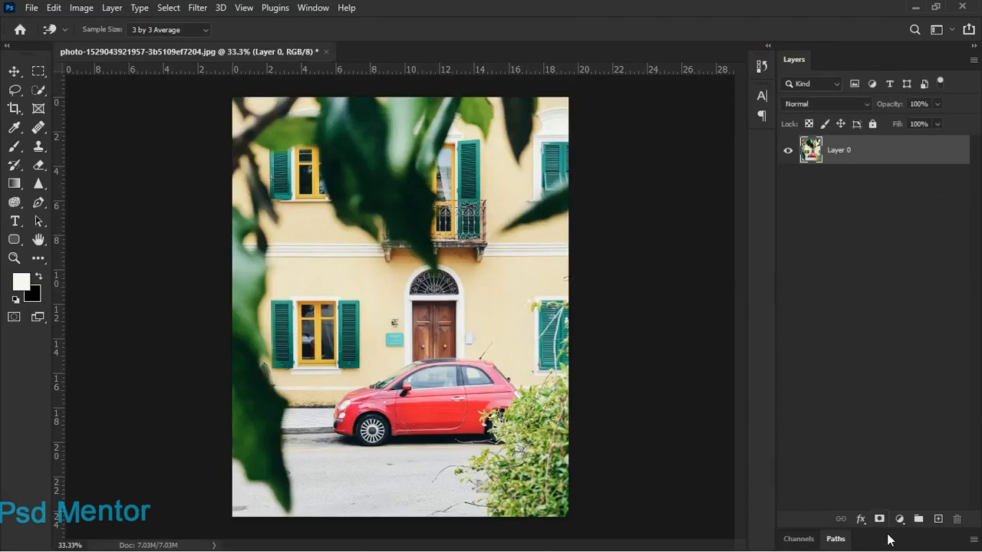
{"action": "left_click", "coordinate": [900, 519]}
{"action": "left_click", "coordinate": [916, 334]}
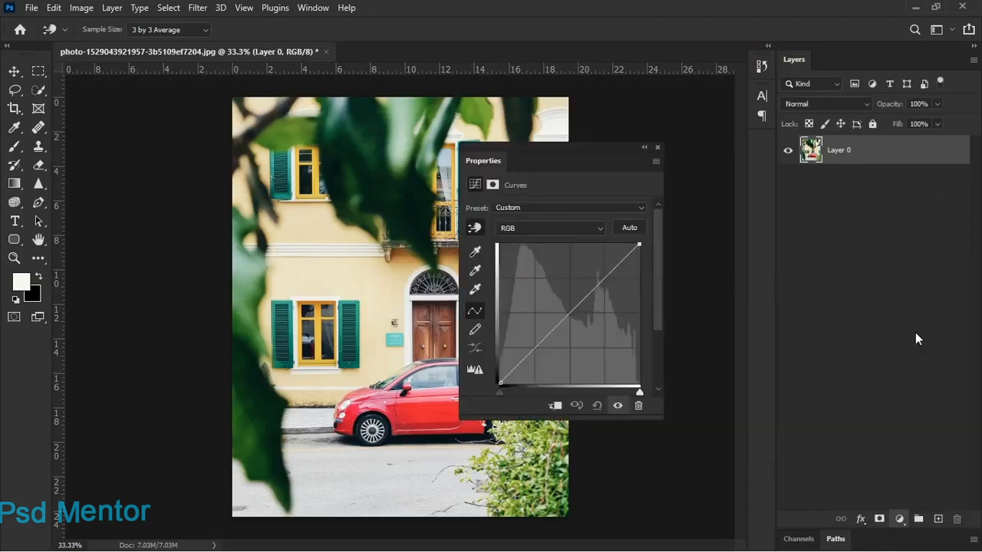
{"action": "left_click_drag", "start_coordinate": [558, 159], "coordinate": [620, 158]}
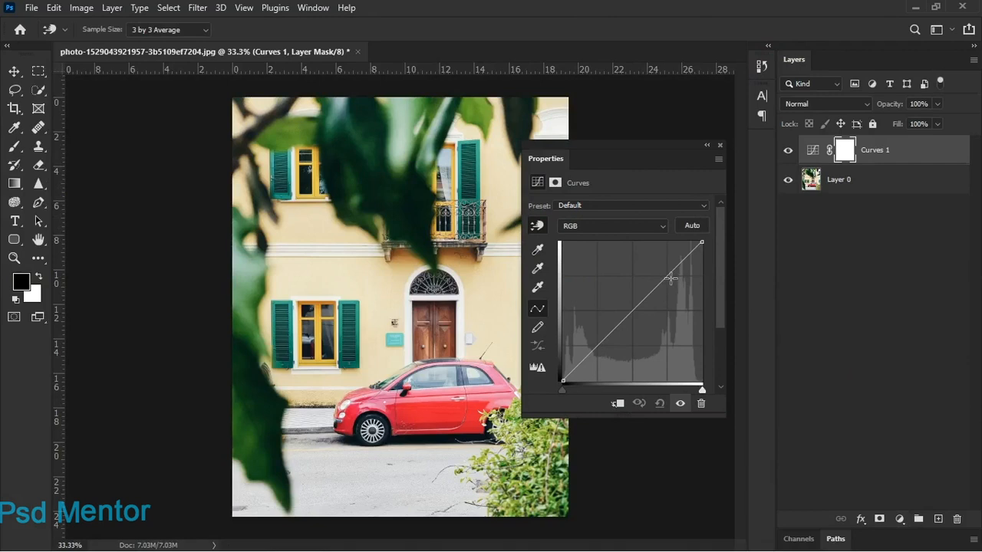
Step: Shape the RGB curve into an S by raising the highlights and lowering the shadows, and collapse the curve properties
{"action": "left_click_drag", "start_coordinate": [670, 278], "coordinate": [660, 268]}
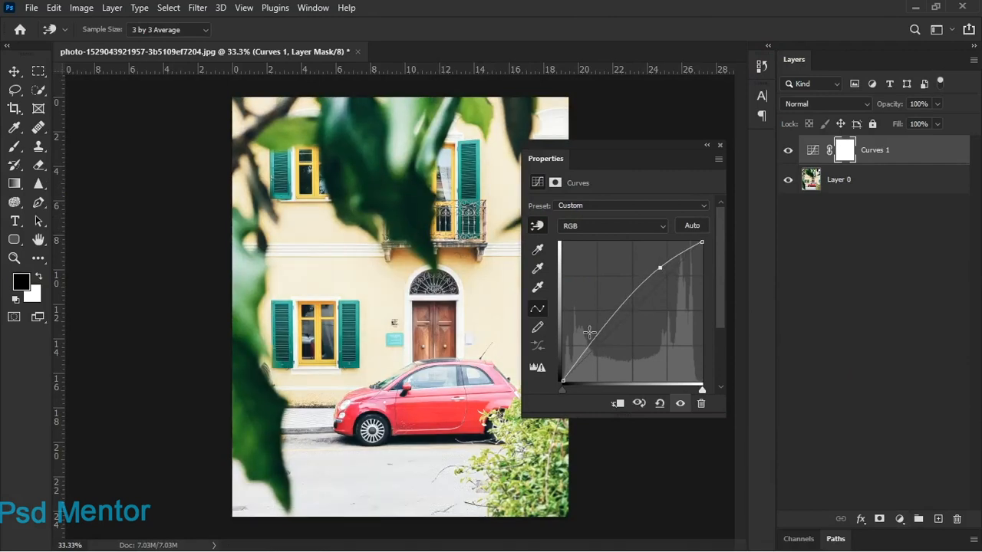
{"action": "left_click_drag", "start_coordinate": [592, 348], "coordinate": [600, 351]}
{"action": "left_click", "coordinate": [707, 146]}
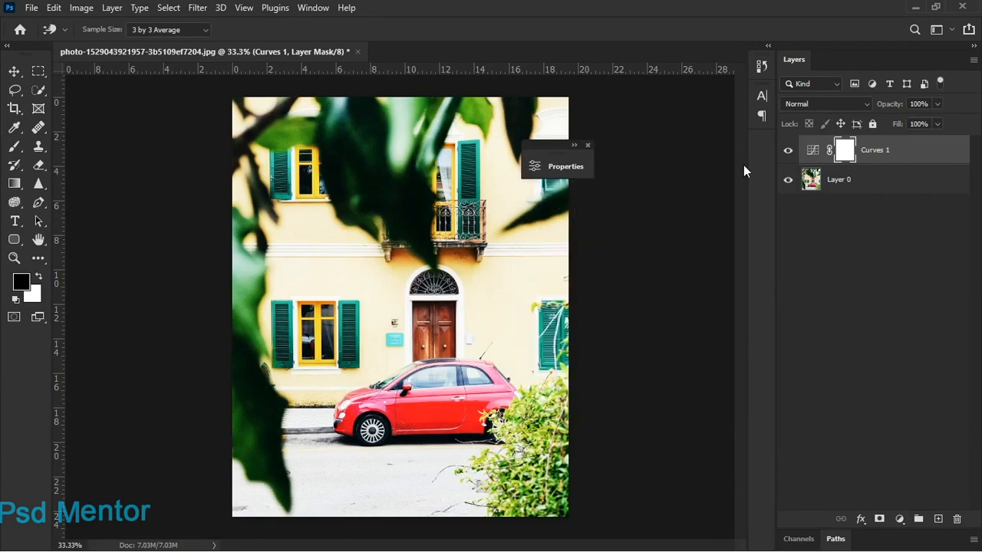
Step: Hide and show Curves 1 twice to compare the car photo before and after, and close the curve properties
{"action": "left_click", "coordinate": [790, 152]}
{"action": "left_click", "coordinate": [790, 152]}
{"action": "left_click", "coordinate": [790, 153]}
{"action": "left_click", "coordinate": [789, 151]}
{"action": "left_click", "coordinate": [588, 145]}
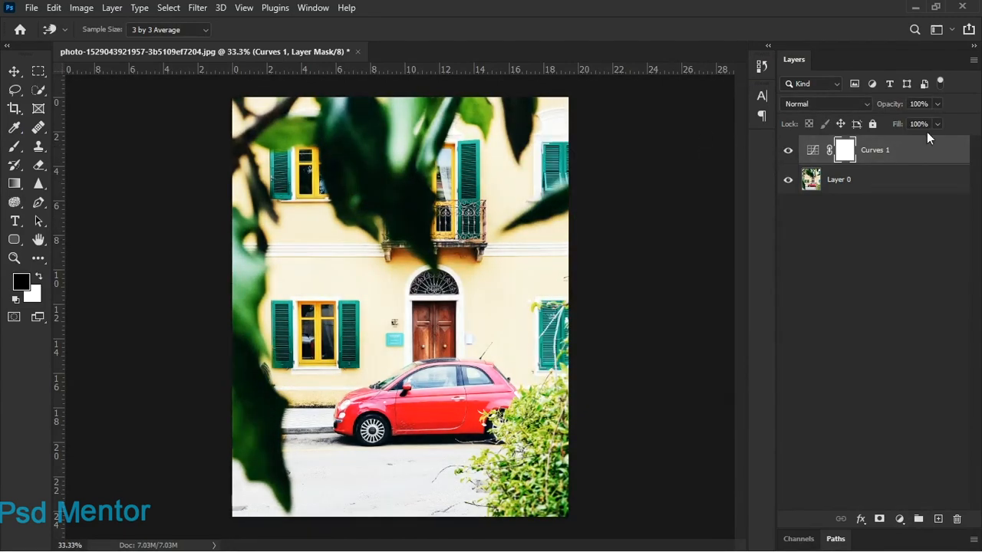
Step: Reduce the opacity of the Curves 1 layer to 37% to soften the contrast
{"action": "left_click", "coordinate": [937, 123]}
{"action": "left_click_drag", "start_coordinate": [867, 130], "coordinate": [853, 131]}
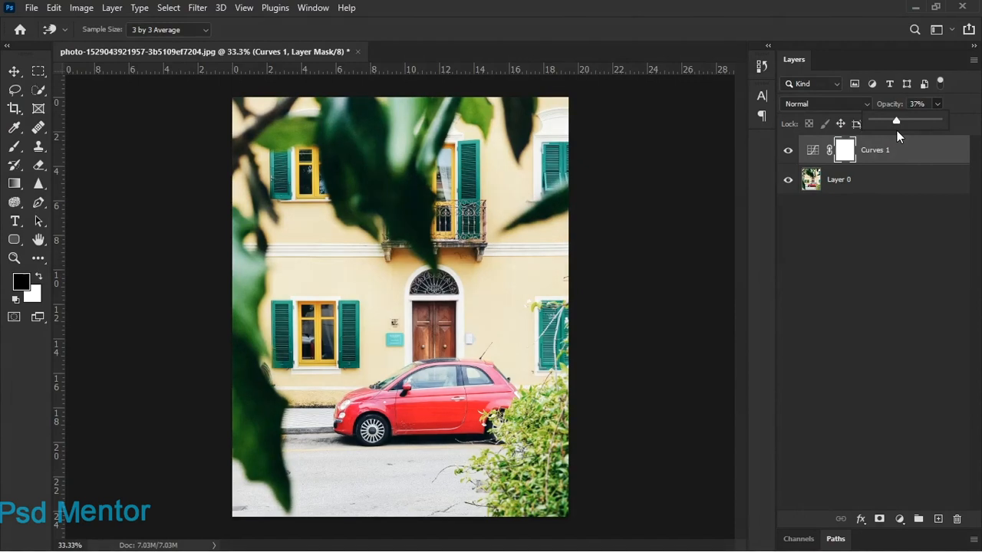
{"action": "left_click", "coordinate": [888, 228]}
Step: Toggle the visibility of Curves 1 to compare the softened adjustment with the original car photo
{"action": "left_click", "coordinate": [785, 151]}
{"action": "left_click", "coordinate": [785, 150]}
{"action": "left_click", "coordinate": [785, 150]}
{"action": "left_click", "coordinate": [785, 150]}
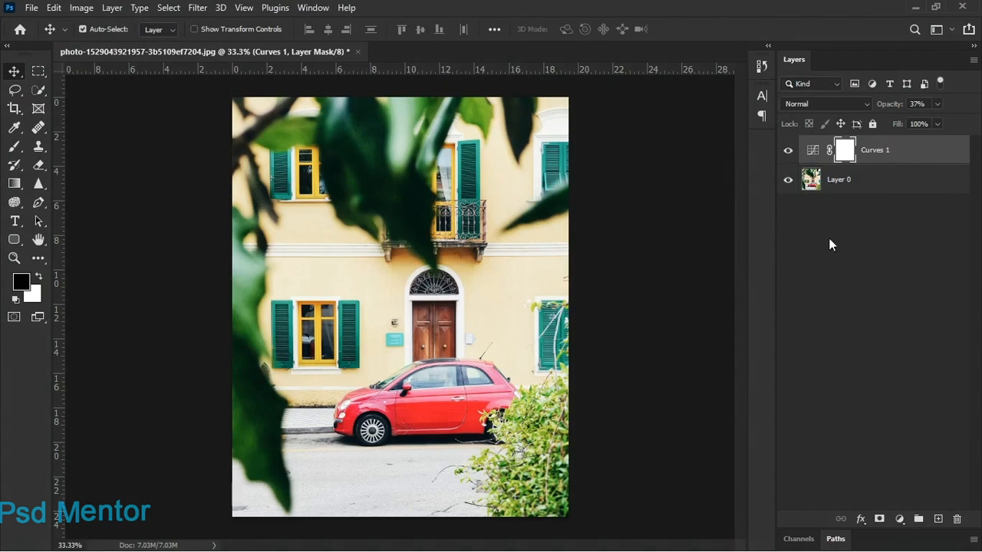
Step: Reopen the Curves 1 settings and try out the Red channel's highlight end point, returning it to the corner
{"action": "double_click", "coordinate": [812, 151]}
{"action": "left_click", "coordinate": [605, 212]}
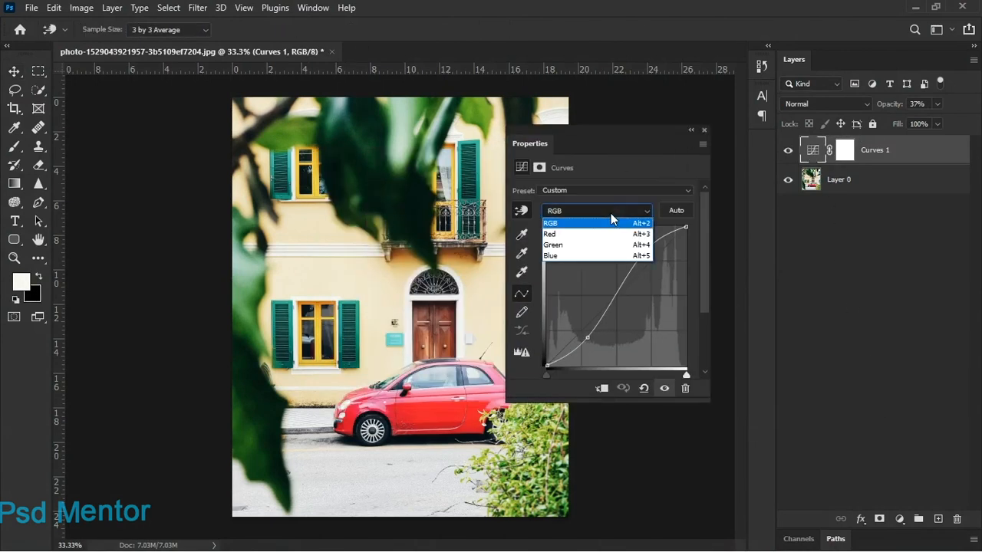
{"action": "left_click", "coordinate": [609, 222]}
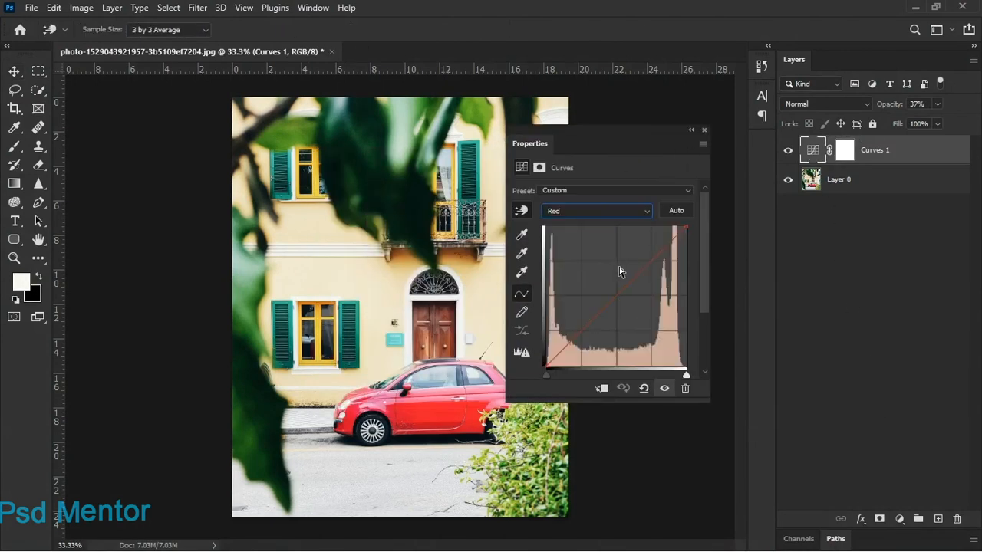
{"action": "mouse_move", "coordinate": [686, 228]}
{"action": "left_mouse_down"}
{"action": "mouse_move", "coordinate": [661, 227]}
{"action": "mouse_move", "coordinate": [686, 227]}
{"action": "left_mouse_up"}
Step: Switch Curves 1 to the Green channel and try out its highlight end point, returning it to the corner
{"action": "left_click", "coordinate": [610, 214]}
{"action": "left_click", "coordinate": [606, 245]}
{"action": "mouse_move", "coordinate": [685, 228]}
{"action": "left_mouse_down"}
{"action": "mouse_move", "coordinate": [635, 228]}
{"action": "mouse_move", "coordinate": [686, 228]}
{"action": "left_mouse_up"}
Step: Try out the Blue channel's highlight end point in Curves 1, return it to the corner, and close the curve settings
{"action": "left_click", "coordinate": [632, 216]}
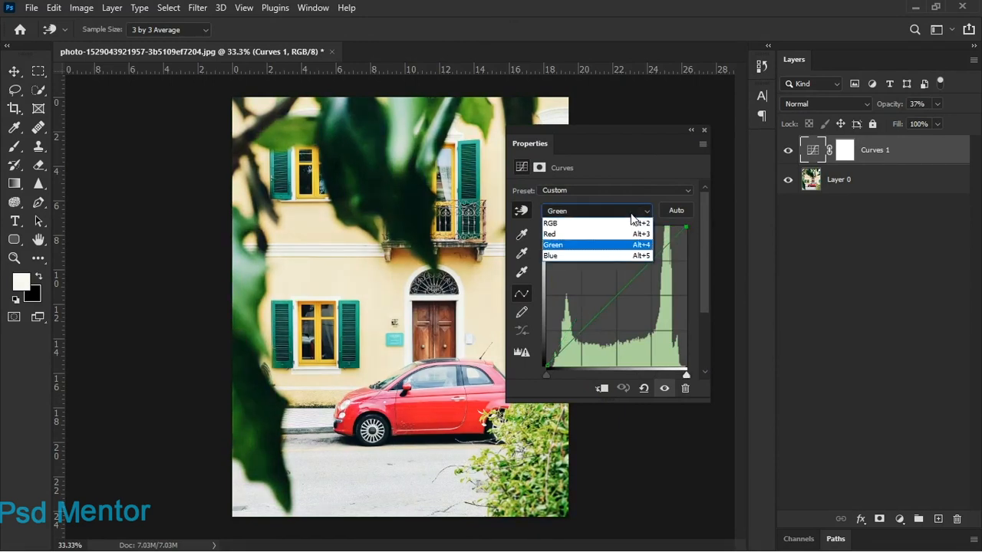
{"action": "left_click", "coordinate": [613, 255]}
{"action": "left_click_drag", "start_coordinate": [687, 228], "coordinate": [706, 188]}
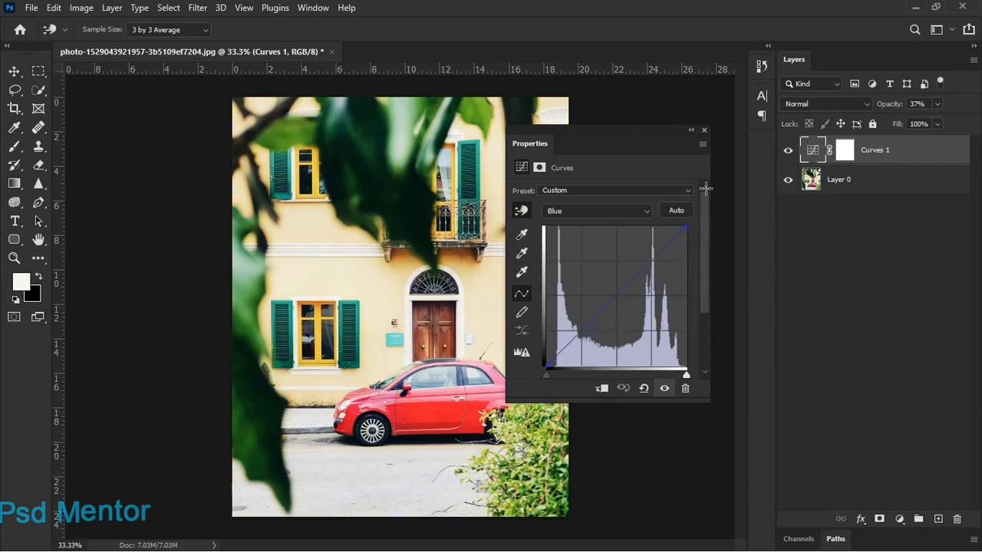
{"action": "left_click", "coordinate": [705, 131]}
{"action": "key", "text": "v"}
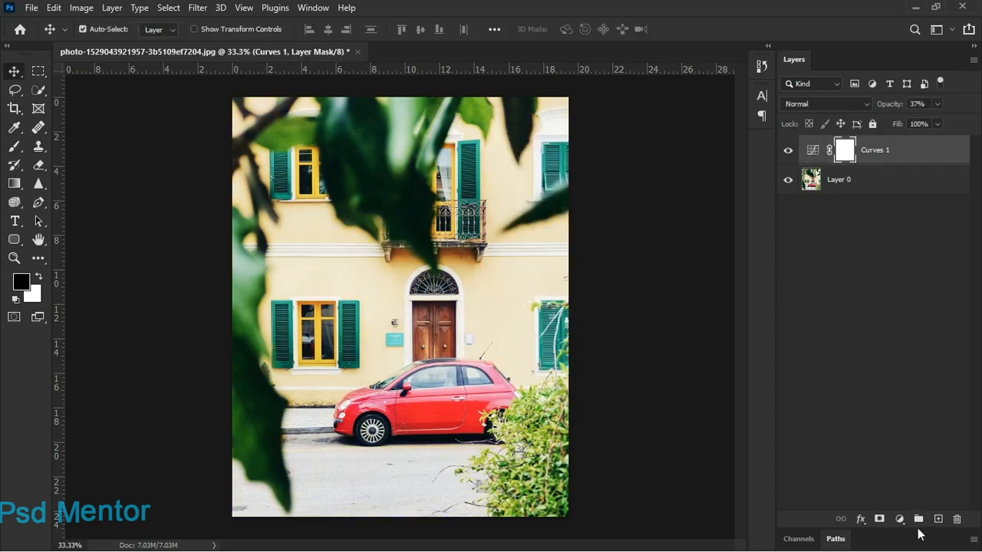